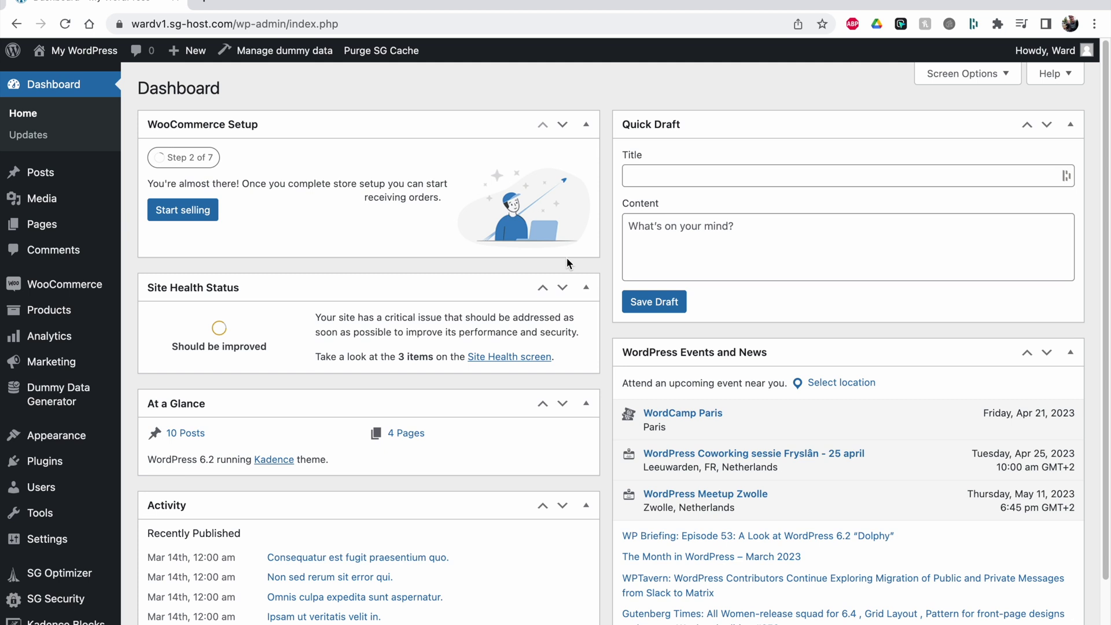
Step: Go from the admin dashboard to the live site through My WordPress > Visit Site
{"action": "mouse_move", "coordinate": [76, 54]}
{"action": "left_click", "coordinate": [44, 232]}
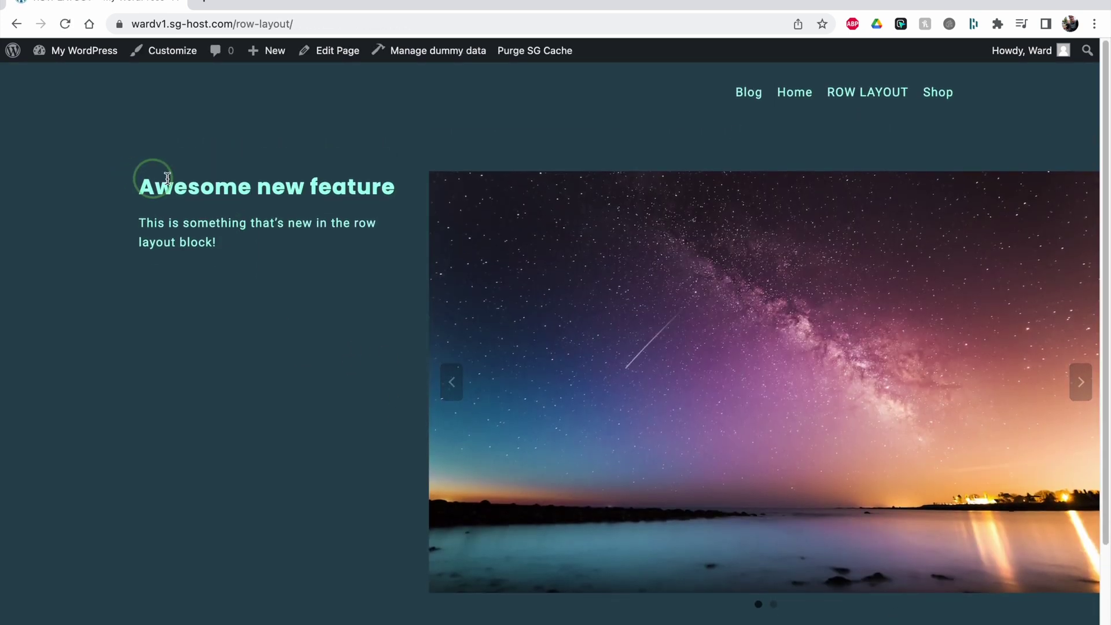
Step: Select the 'Awesome new feature' heading and the word 'in' in its paragraph
{"action": "left_click_drag", "start_coordinate": [167, 177], "coordinate": [395, 208]}
{"action": "double_click", "coordinate": [321, 224]}
{"action": "scroll", "coordinate": [774, 330], "scroll_direction": "down", "scroll_amount": 2}
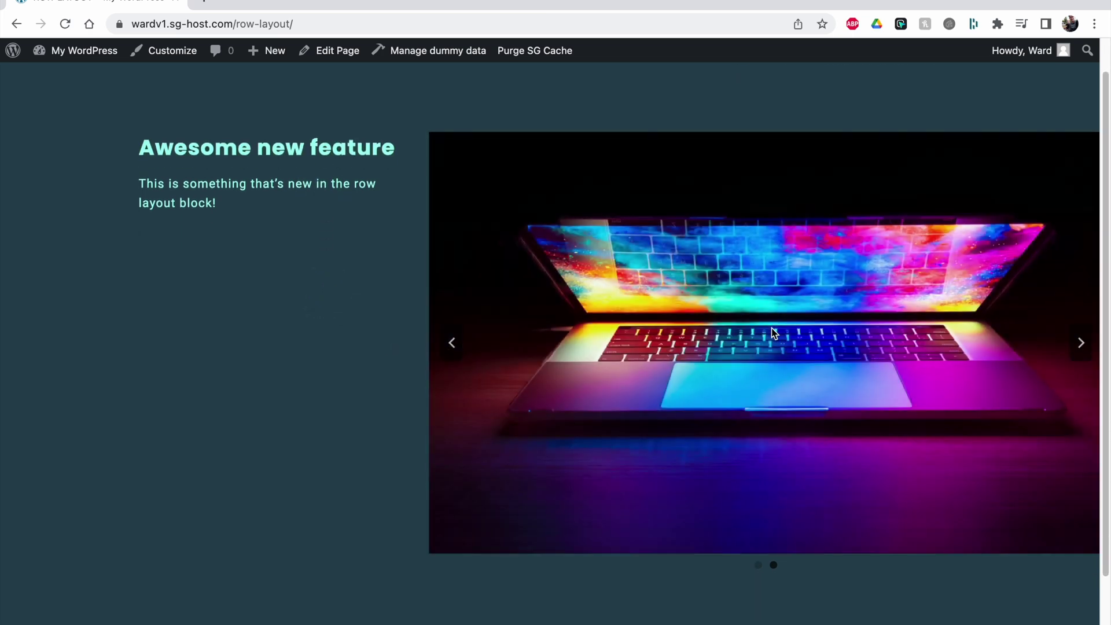
Step: Flip the slider forward and back, then bring up the slider image's context menu
{"action": "left_click", "coordinate": [1082, 363]}
{"action": "left_click", "coordinate": [1082, 363]}
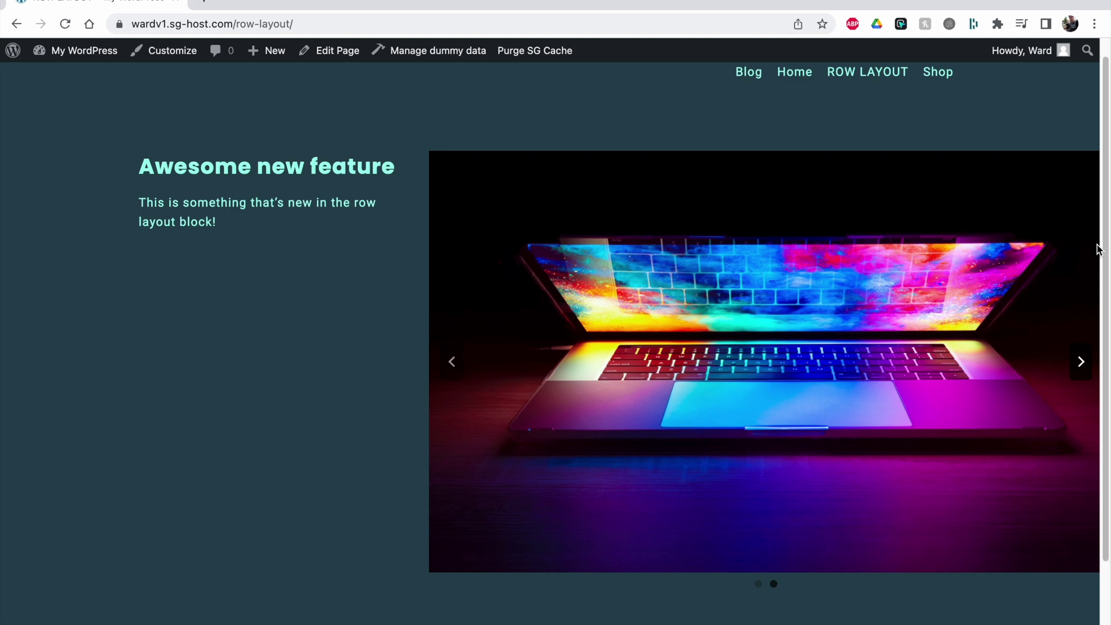
{"action": "right_click", "coordinate": [839, 262]}
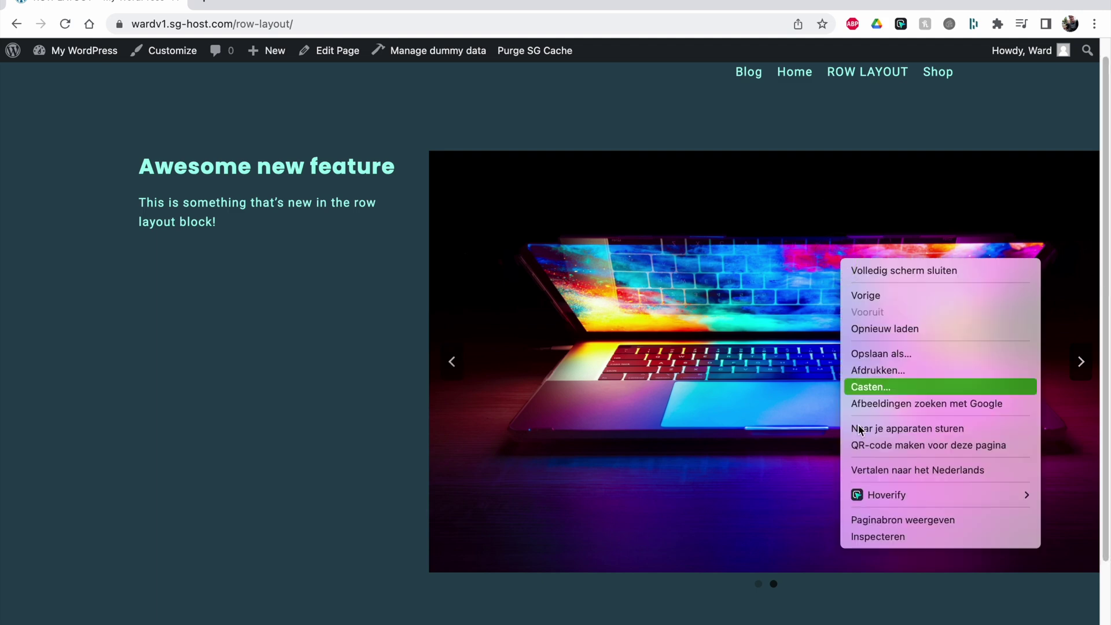
Step: Inspect the slider image and preview the page at about 1021, 1505 and 2560 px wide
{"action": "left_click", "coordinate": [866, 538]}
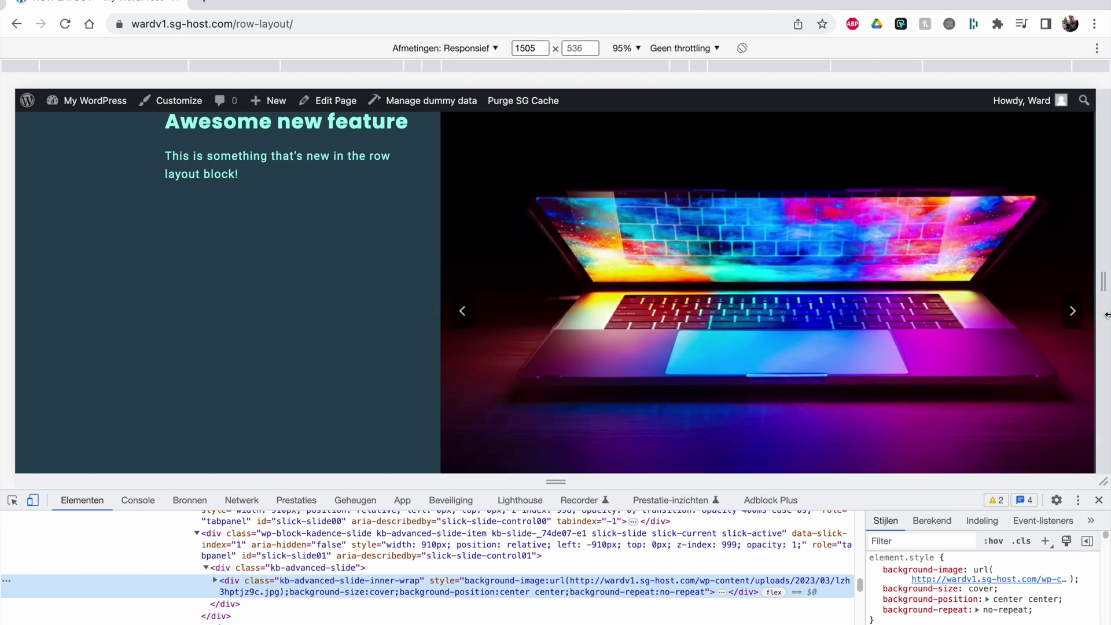
{"action": "left_click_drag", "start_coordinate": [1106, 314], "coordinate": [929, 318]}
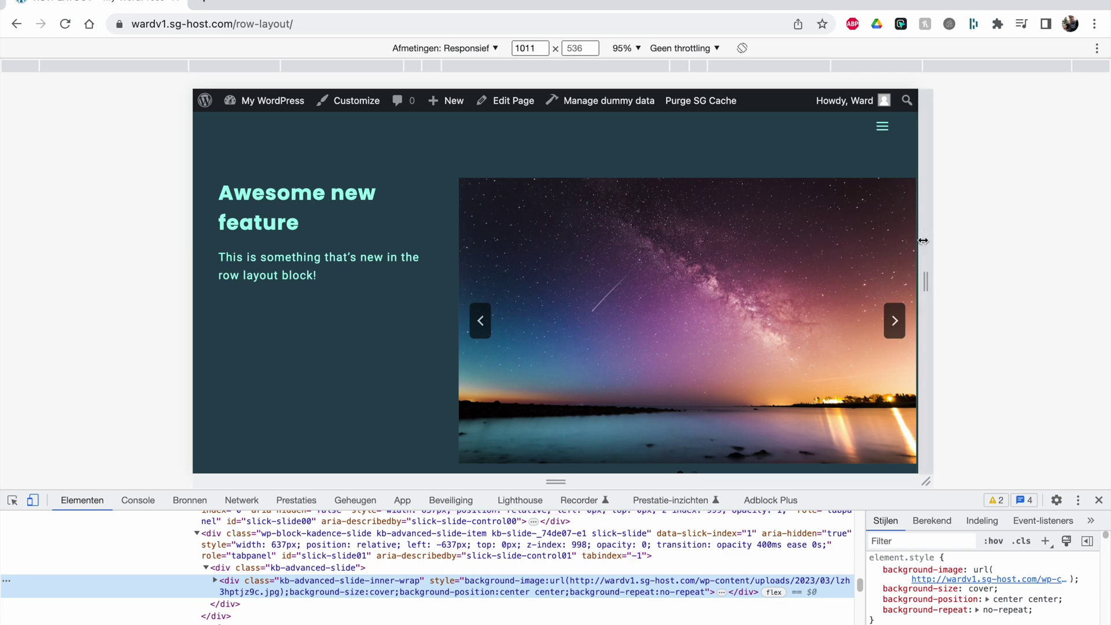
{"action": "left_click_drag", "start_coordinate": [926, 282], "coordinate": [1104, 282]}
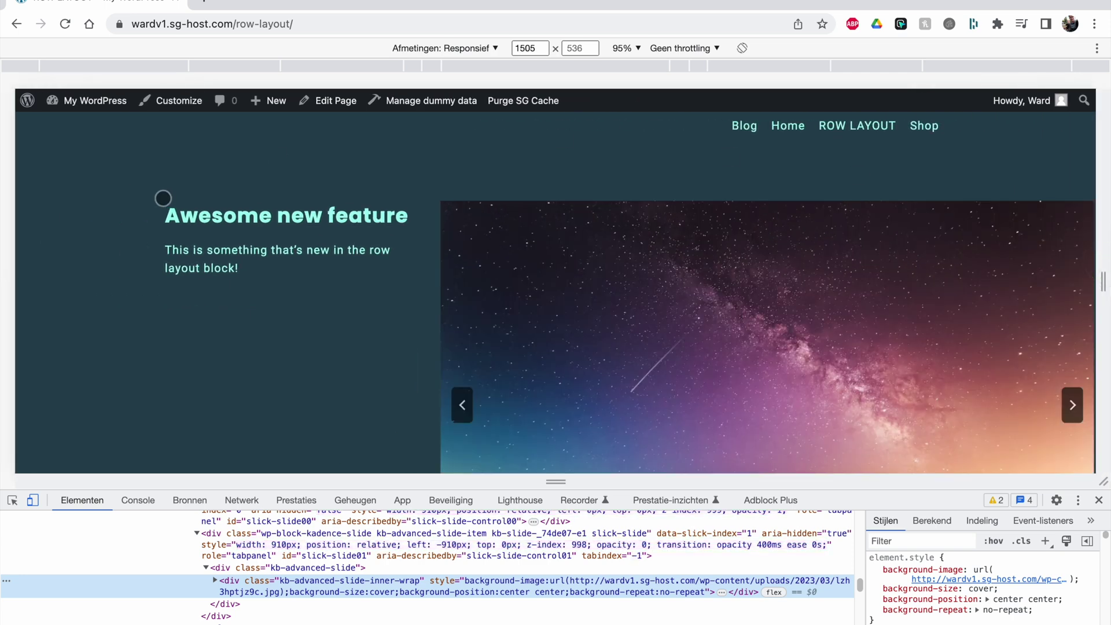
{"action": "left_click", "coordinate": [26, 62]}
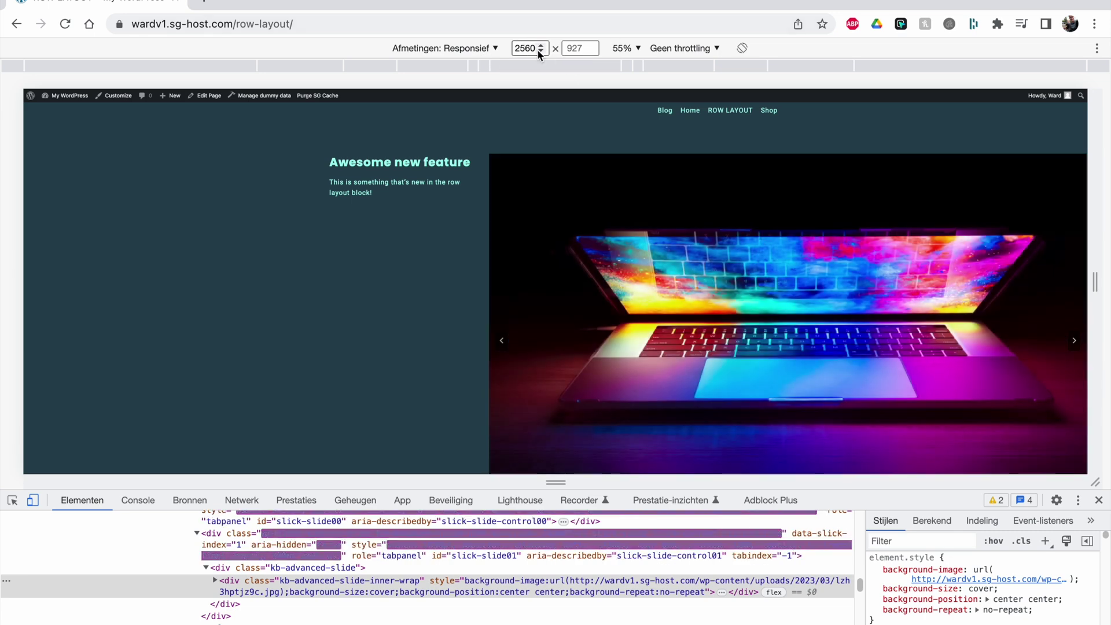
{"action": "scroll", "coordinate": [750, 249], "scroll_direction": "down", "scroll_amount": 2}
{"action": "scroll", "coordinate": [750, 249], "scroll_direction": "up", "scroll_amount": 1}
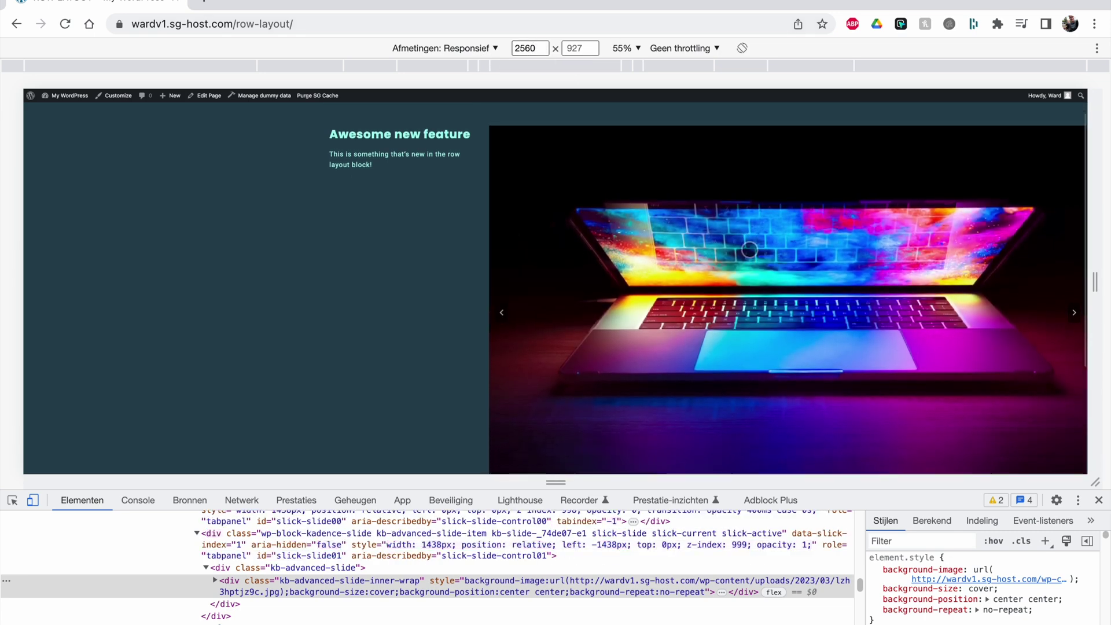
{"action": "scroll", "coordinate": [752, 173], "scroll_direction": "up", "scroll_amount": 2}
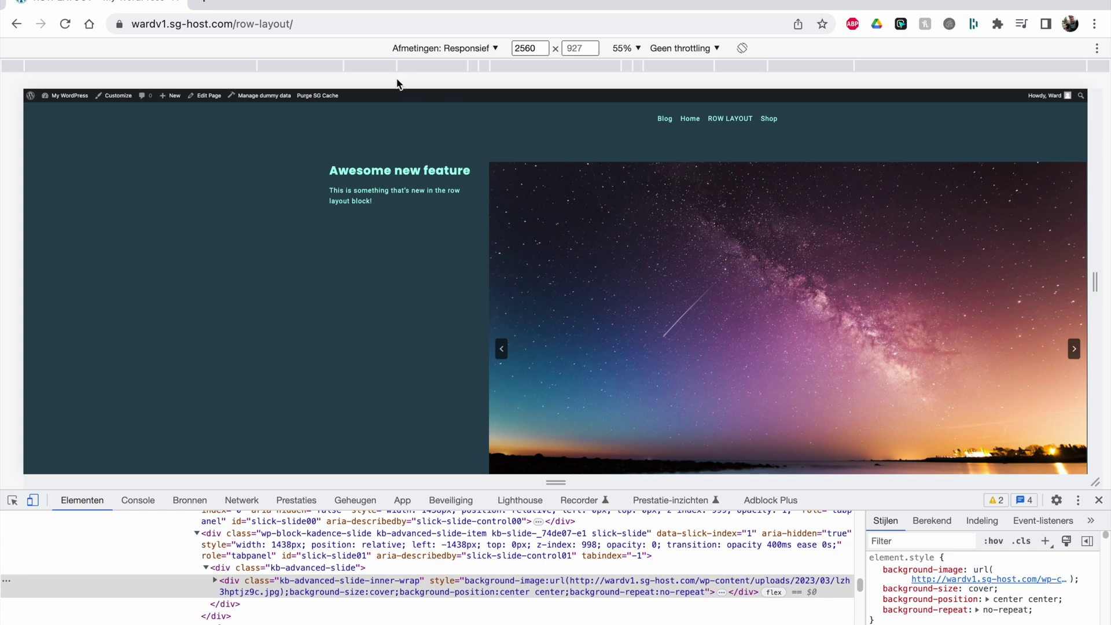
Step: Preview the page at 1440 px, slide to the laptop image, and close DevTools
{"action": "left_click", "coordinate": [275, 62]}
{"action": "right_click", "coordinate": [303, 194]}
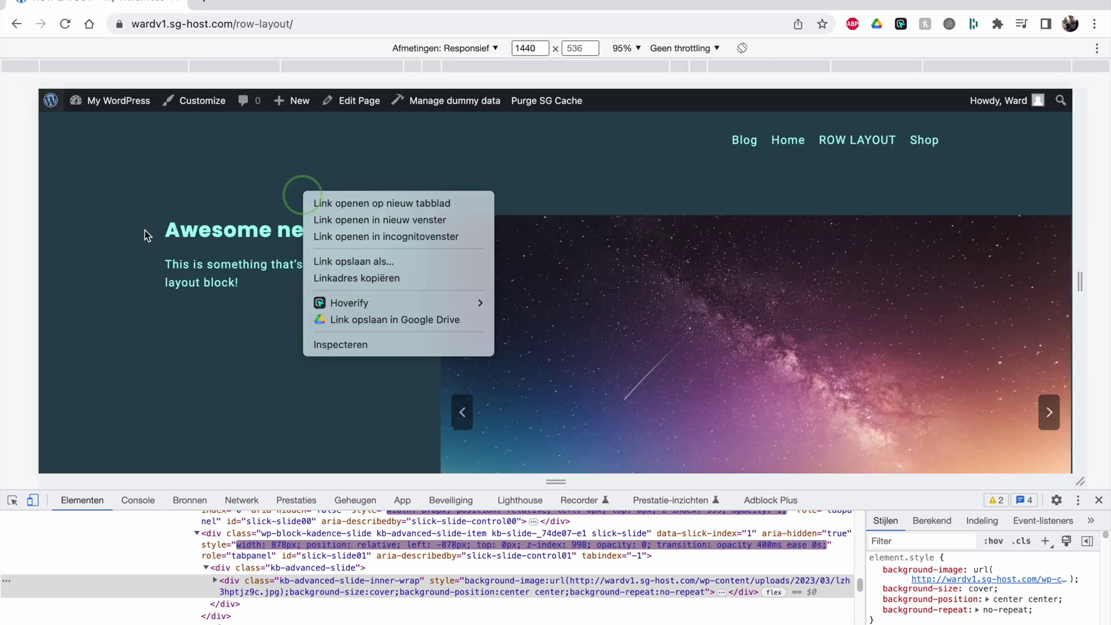
{"action": "left_click", "coordinate": [153, 259]}
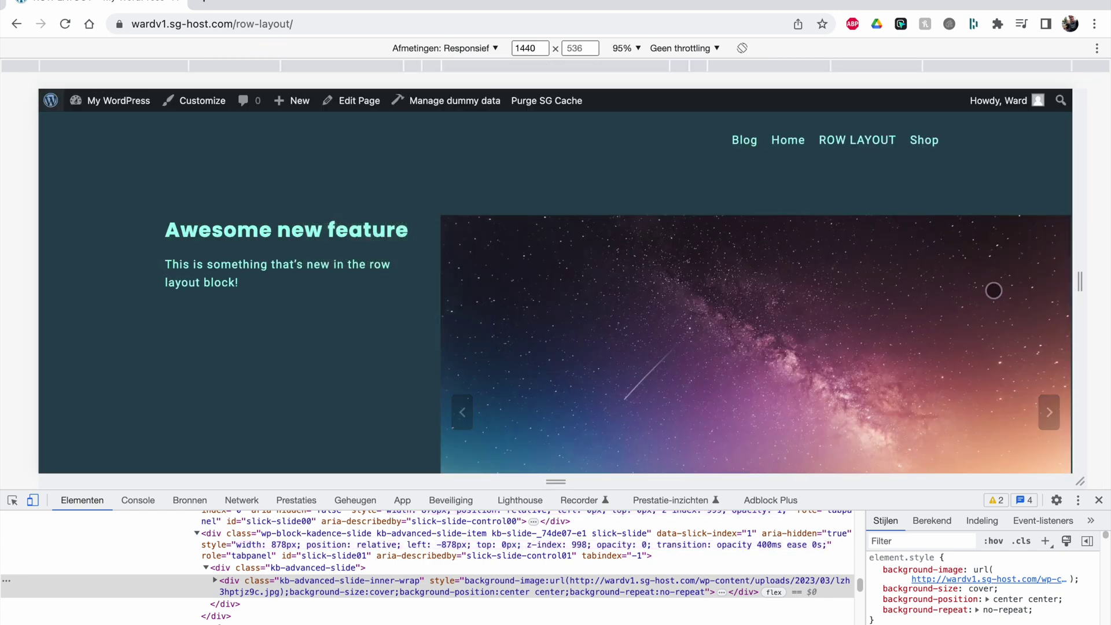
{"action": "left_click_drag", "start_coordinate": [994, 291], "coordinate": [873, 297]}
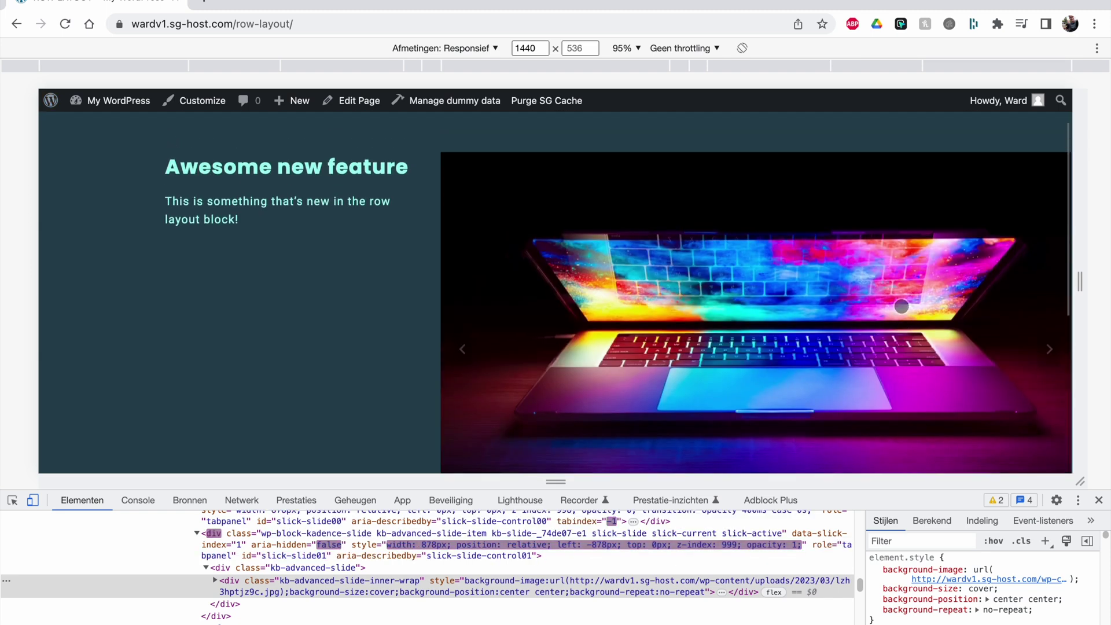
{"action": "left_click", "coordinate": [1098, 501]}
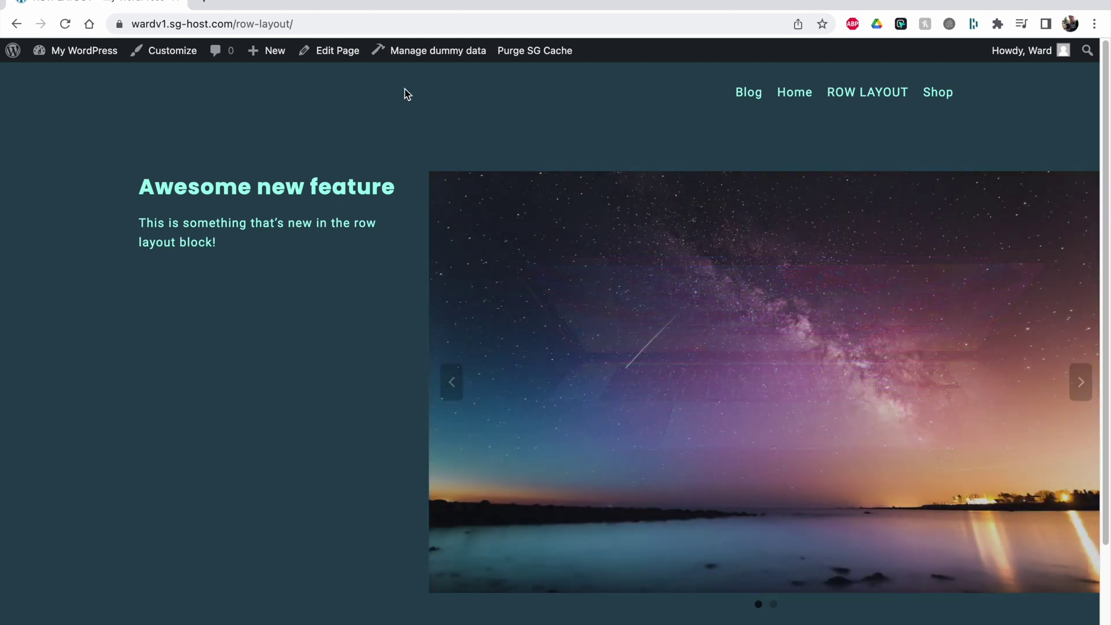
Step: Open the page in the block editor and duplicate the Row Layout block from List View
{"action": "left_click", "coordinate": [334, 58]}
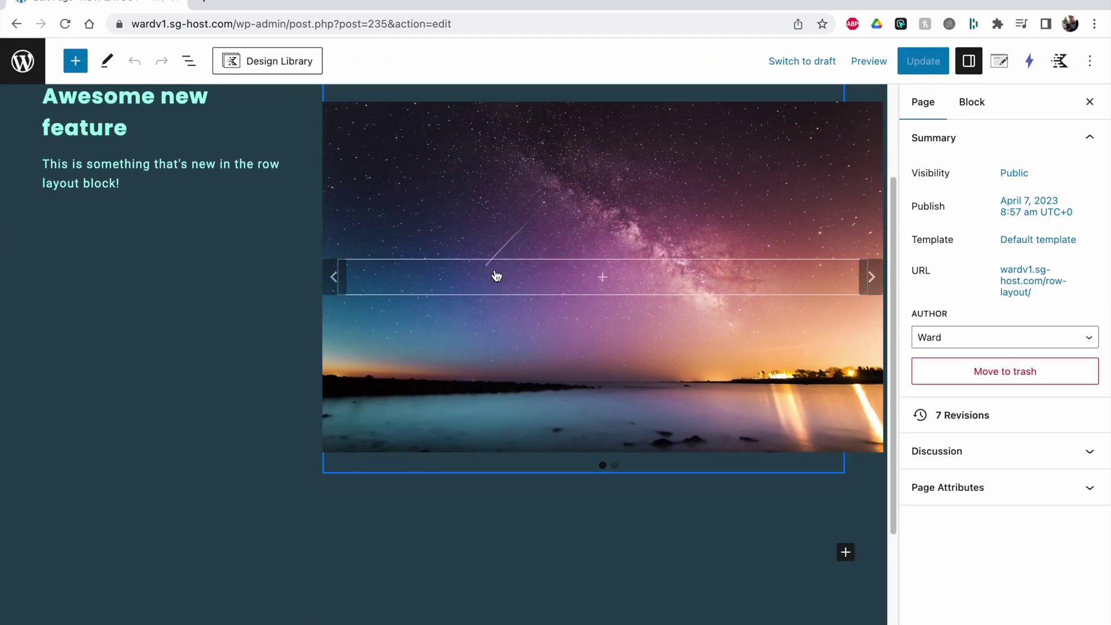
{"action": "scroll", "coordinate": [484, 402], "scroll_direction": "down", "scroll_amount": 1}
{"action": "left_click", "coordinate": [188, 61]}
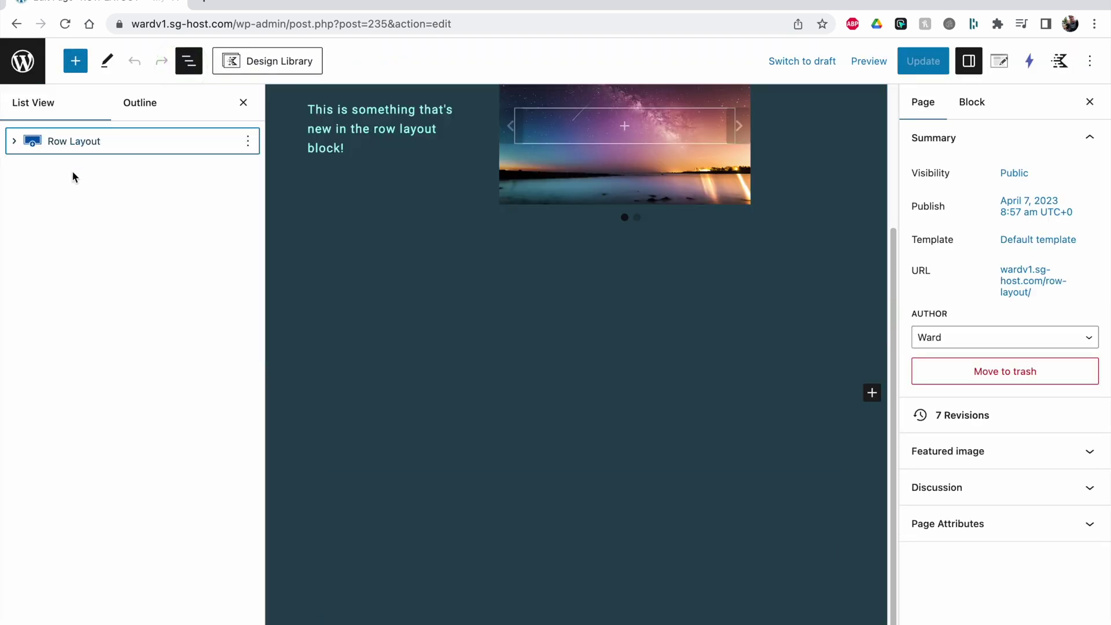
{"action": "left_click", "coordinate": [75, 142]}
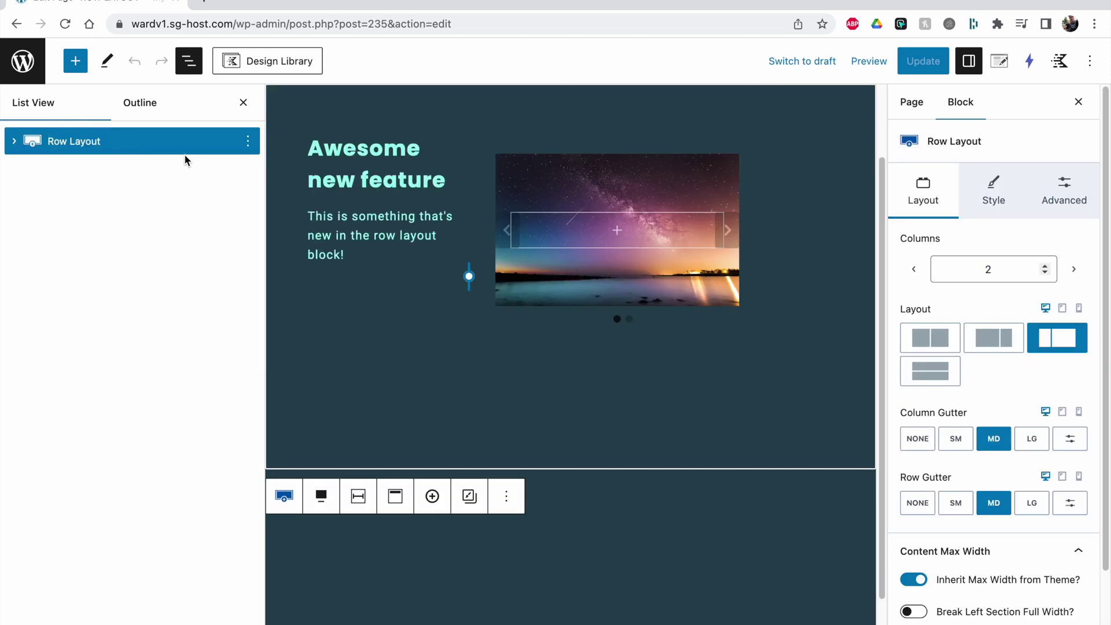
{"action": "left_click", "coordinate": [247, 142]}
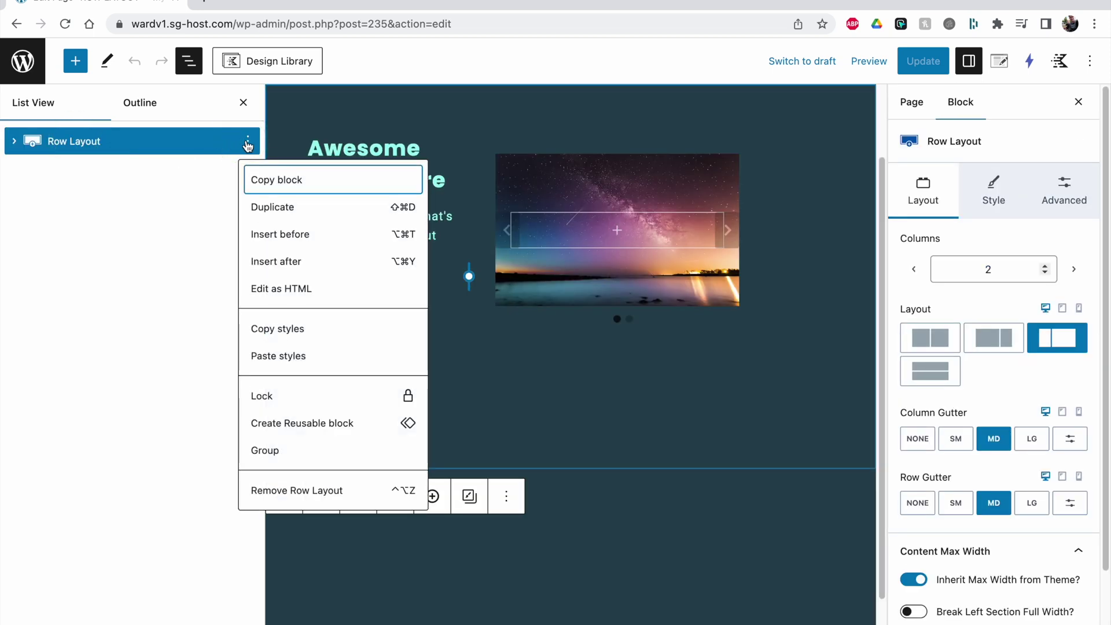
{"action": "left_click", "coordinate": [275, 210]}
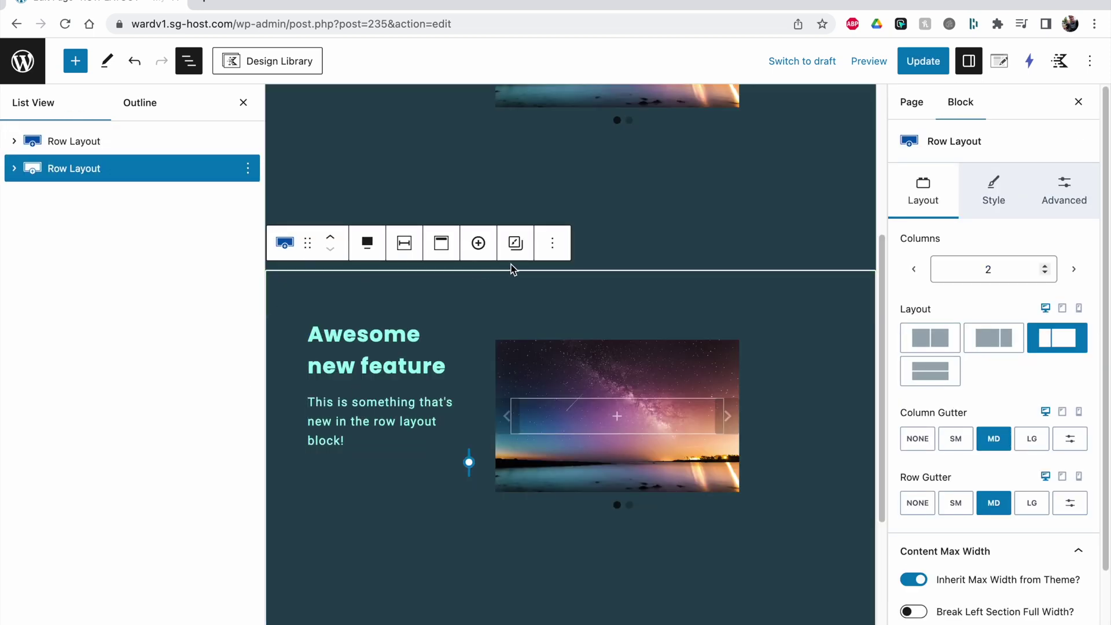
Step: Close List View and select the image column of the duplicated second row
{"action": "scroll", "coordinate": [556, 341], "scroll_direction": "down", "scroll_amount": 2}
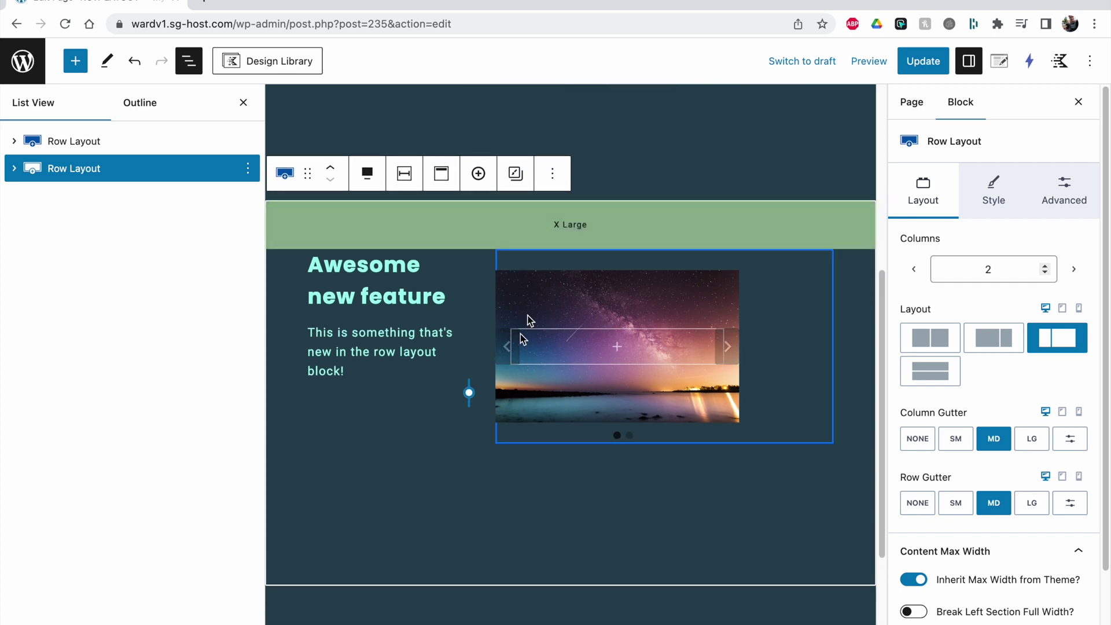
{"action": "left_click", "coordinate": [187, 61]}
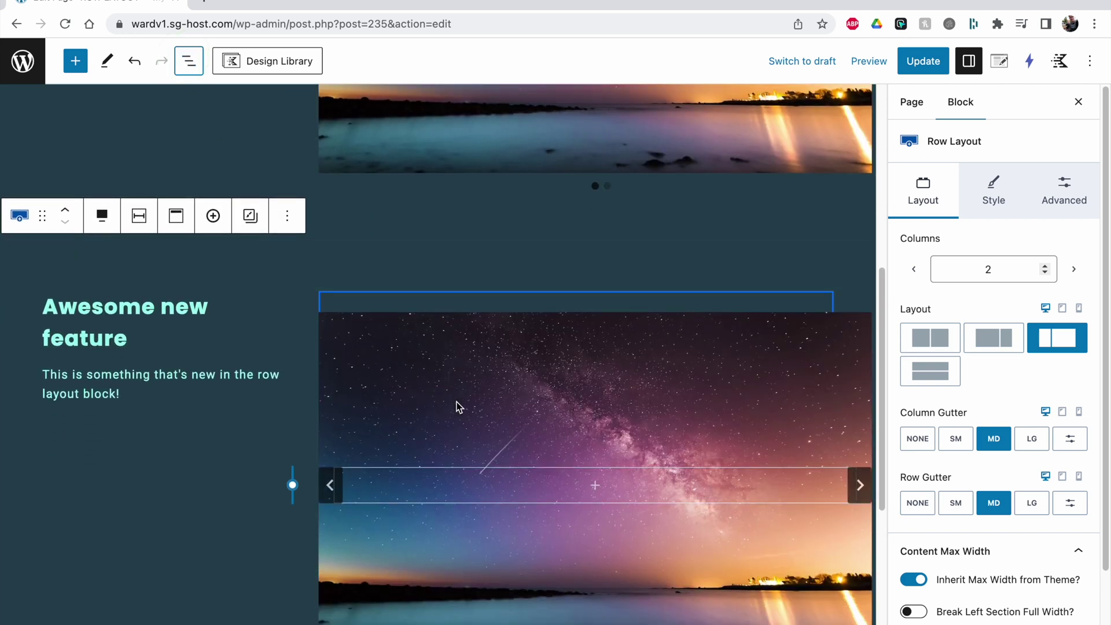
{"action": "scroll", "coordinate": [486, 404], "scroll_direction": "down", "scroll_amount": 1}
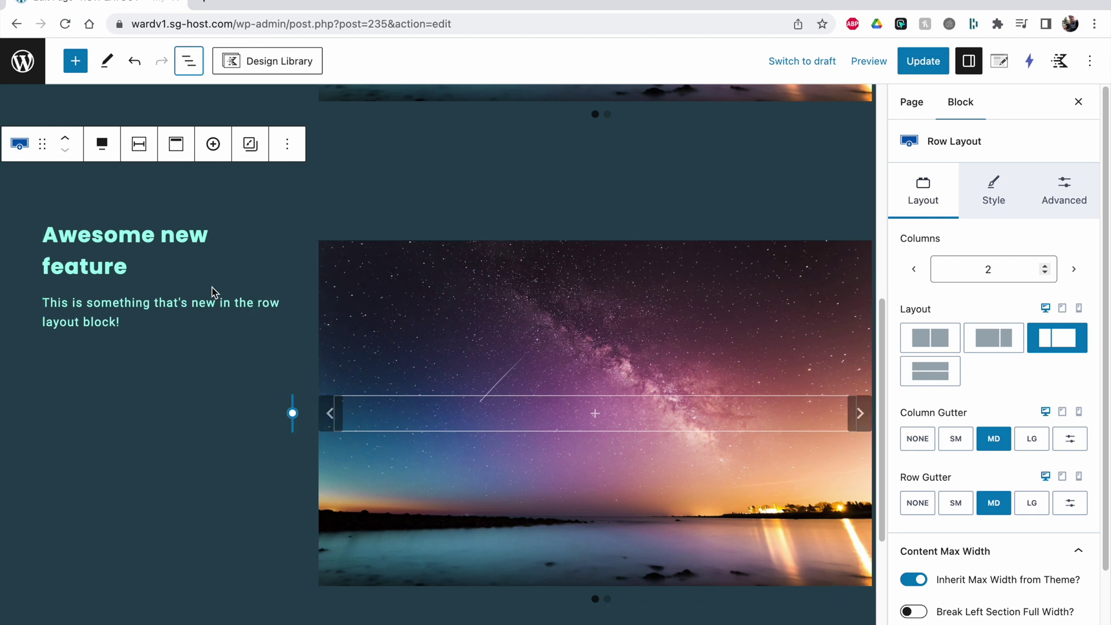
{"action": "left_click", "coordinate": [374, 235]}
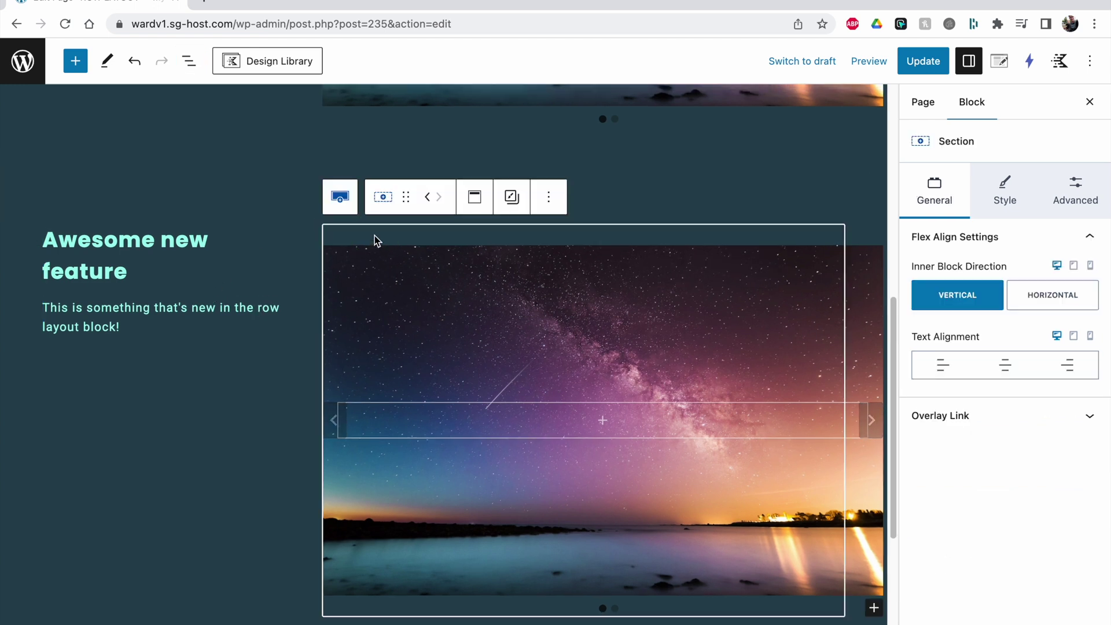
Step: Move the second row's image column left of the text and select its slide image
{"action": "left_click", "coordinate": [428, 198]}
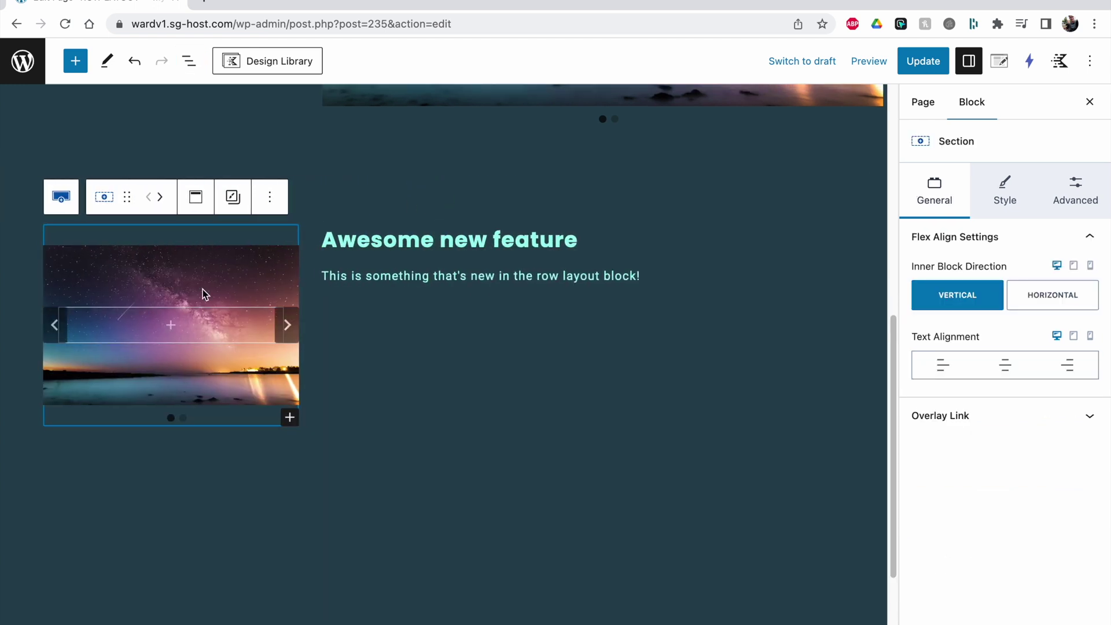
{"action": "left_click", "coordinate": [475, 243]}
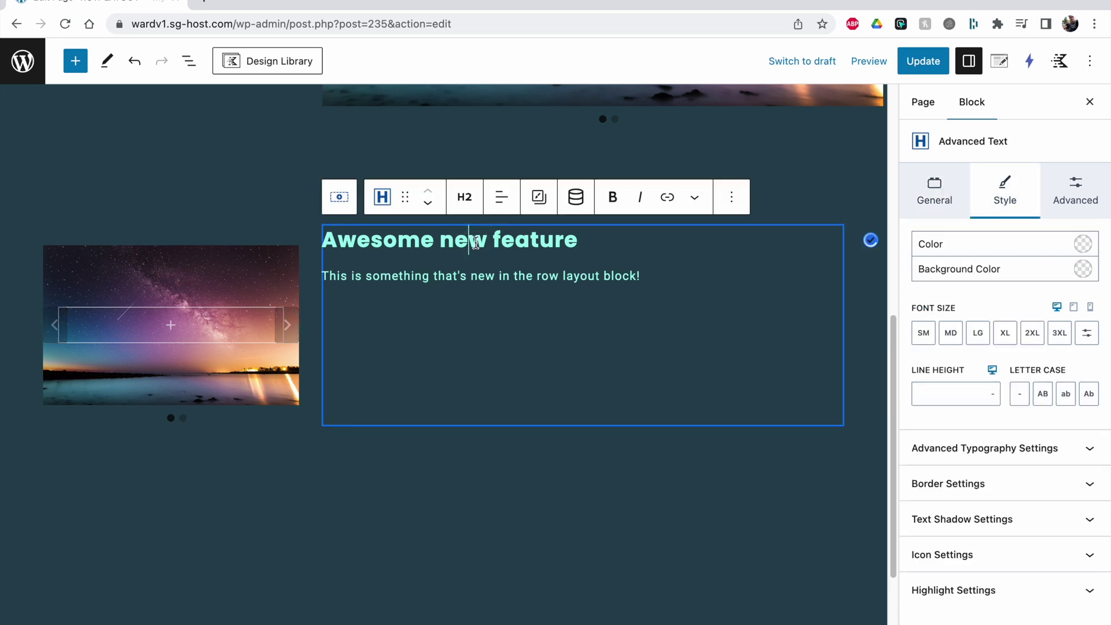
{"action": "left_click", "coordinate": [245, 261]}
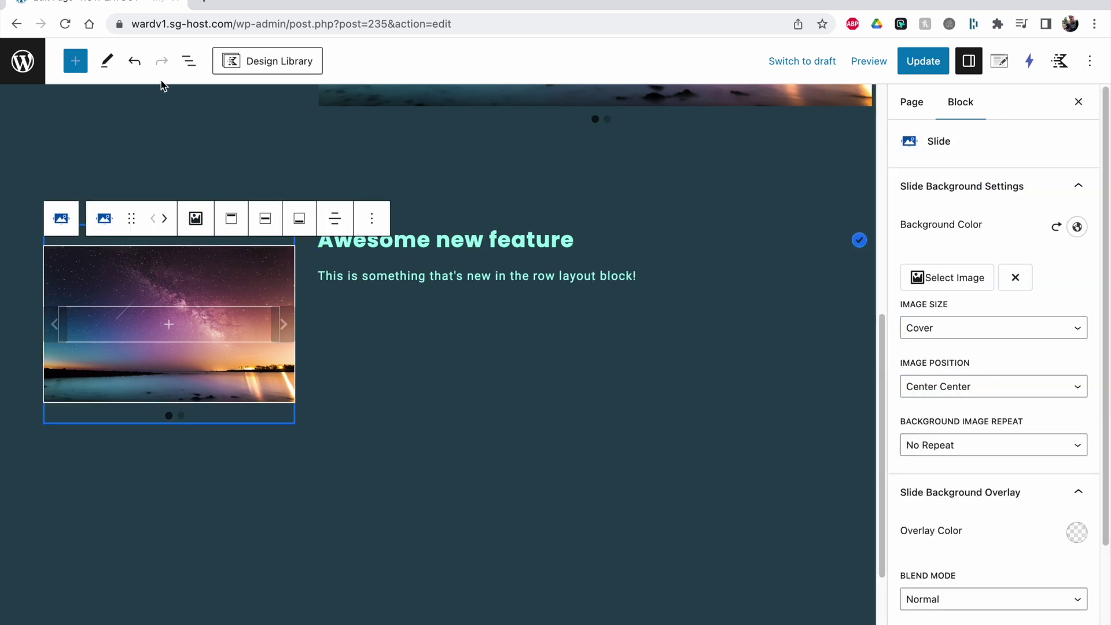
Step: Select the second Row Layout through List View and set its alignment to Align center
{"action": "left_click", "coordinate": [188, 61]}
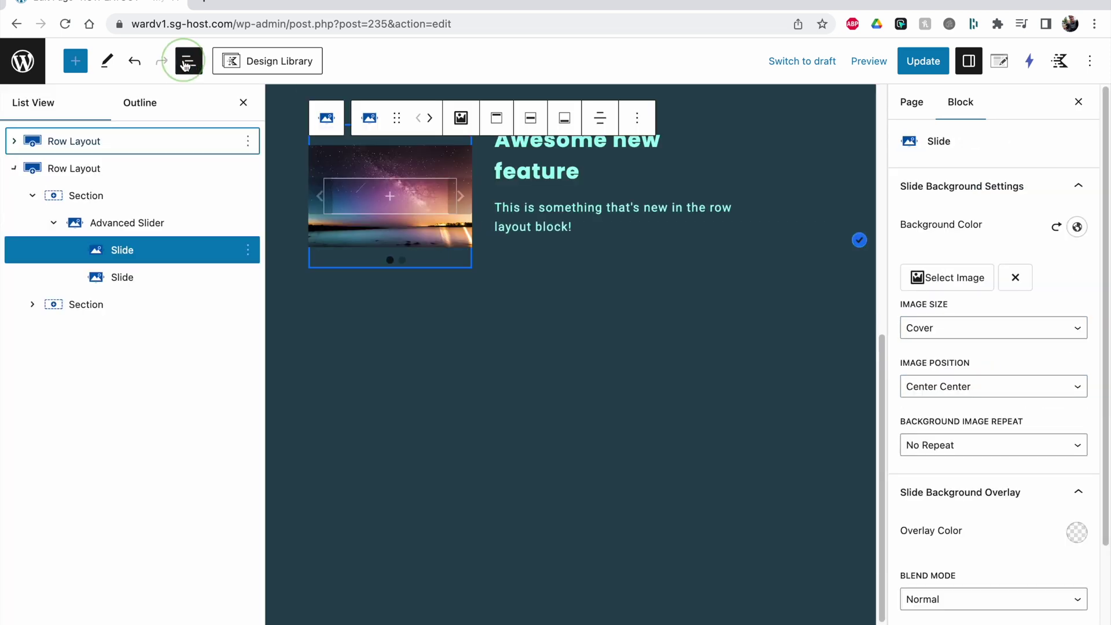
{"action": "left_click", "coordinate": [65, 174]}
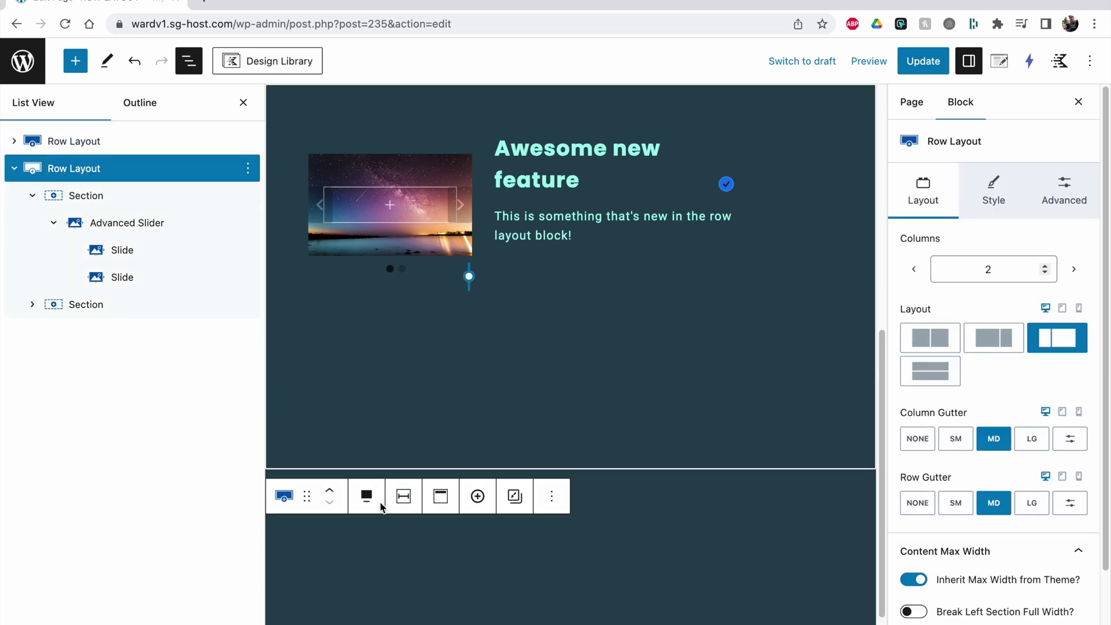
{"action": "left_click", "coordinate": [14, 168]}
{"action": "scroll", "coordinate": [298, 327], "scroll_direction": "down", "scroll_amount": 2}
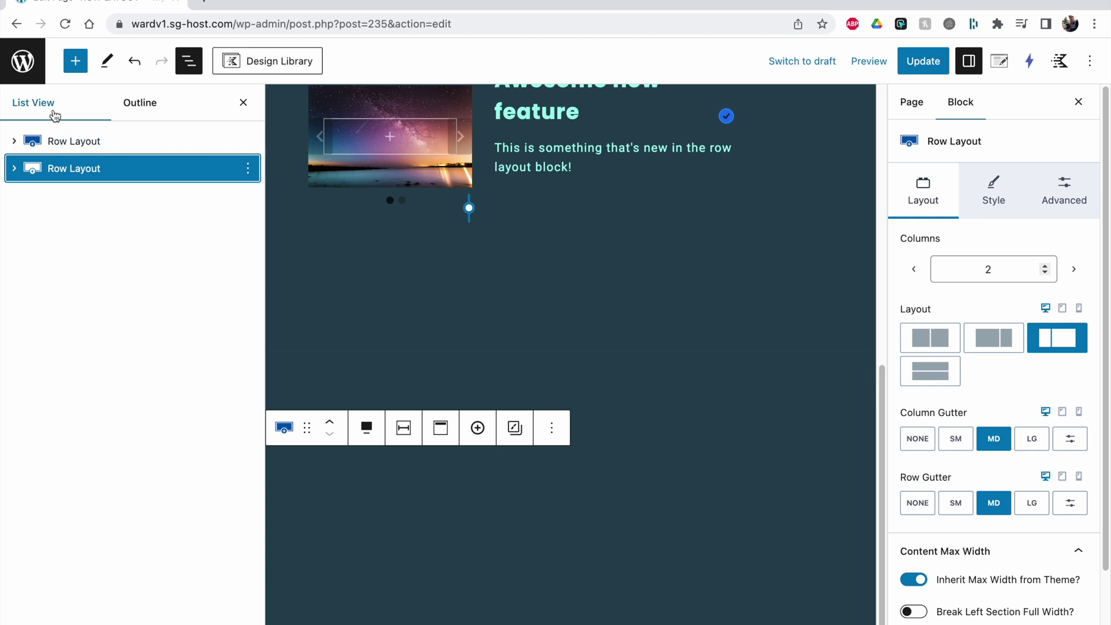
{"action": "left_click", "coordinate": [186, 63]}
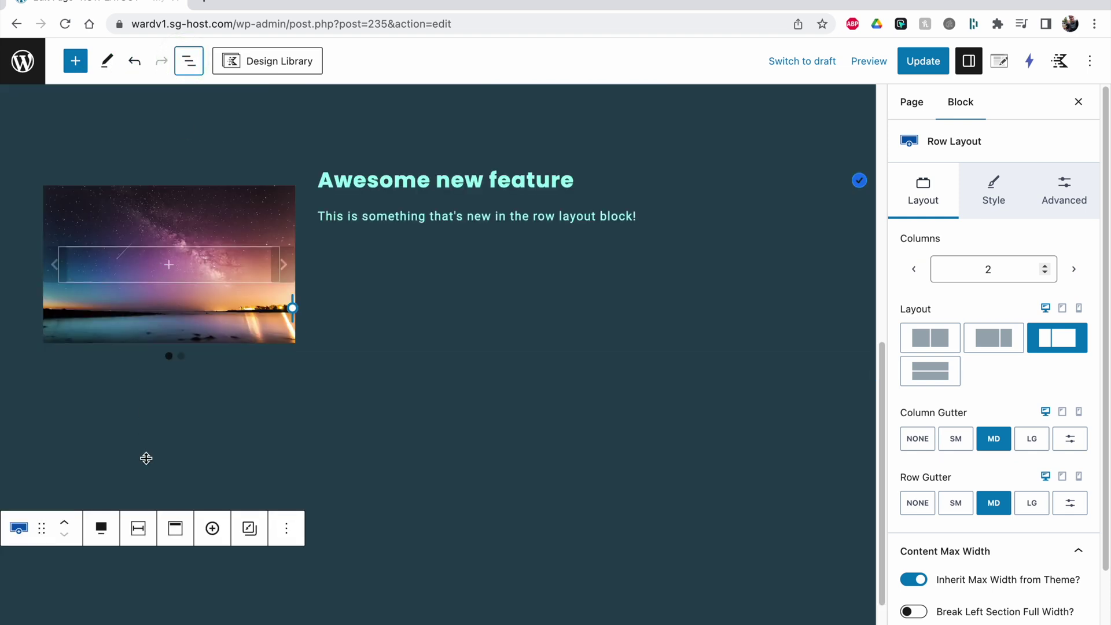
{"action": "left_click", "coordinate": [104, 535]}
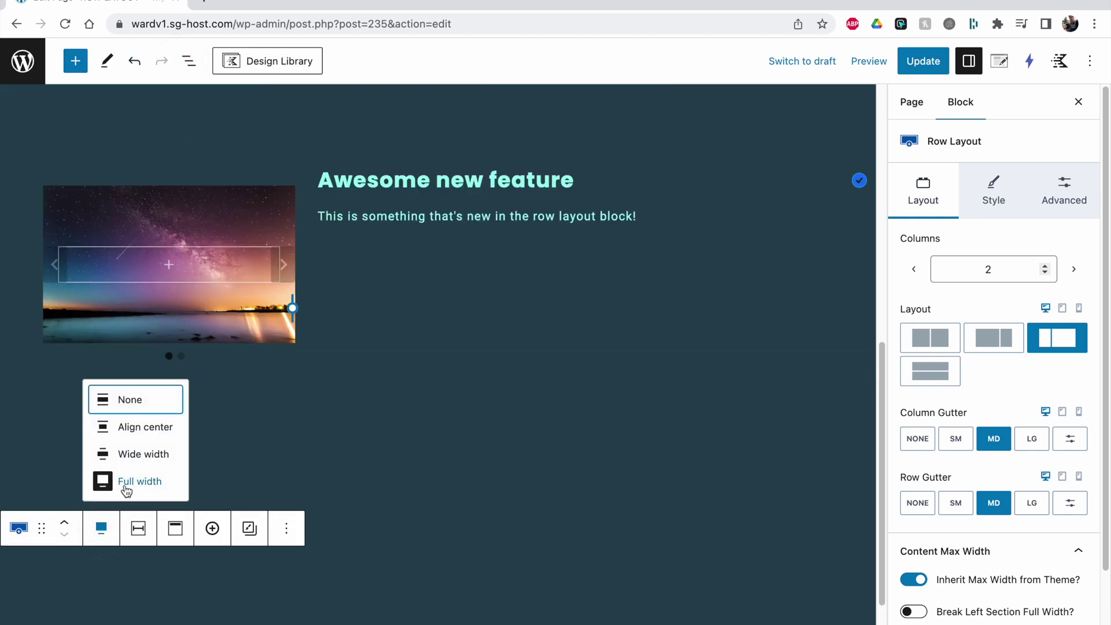
{"action": "scroll", "coordinate": [176, 468], "scroll_direction": "up", "scroll_amount": 5}
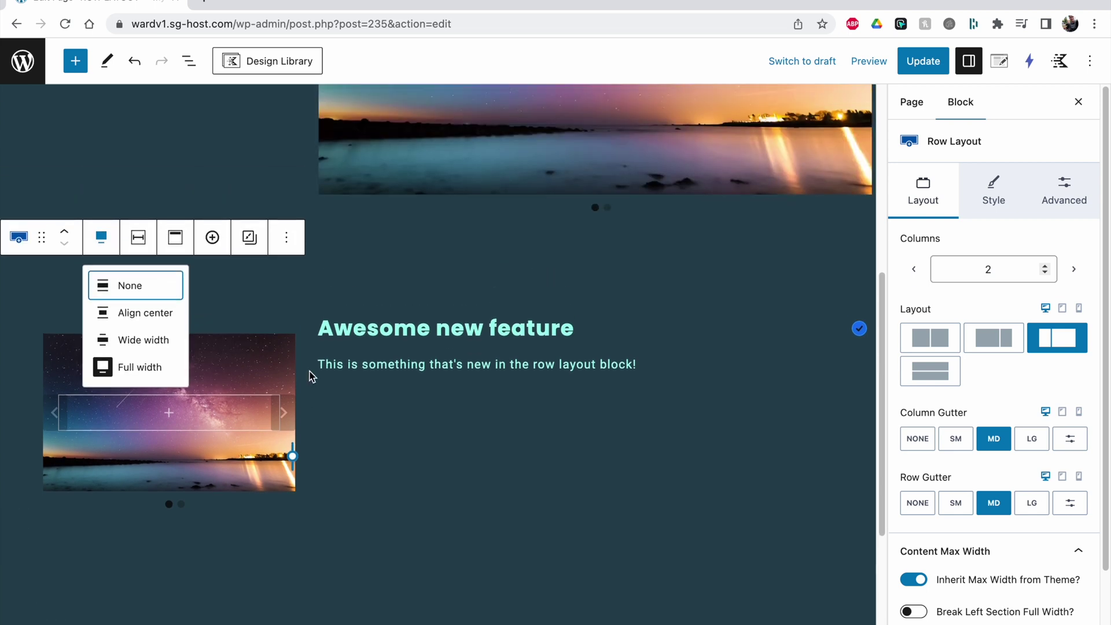
{"action": "scroll", "coordinate": [272, 374], "scroll_direction": "down", "scroll_amount": 1}
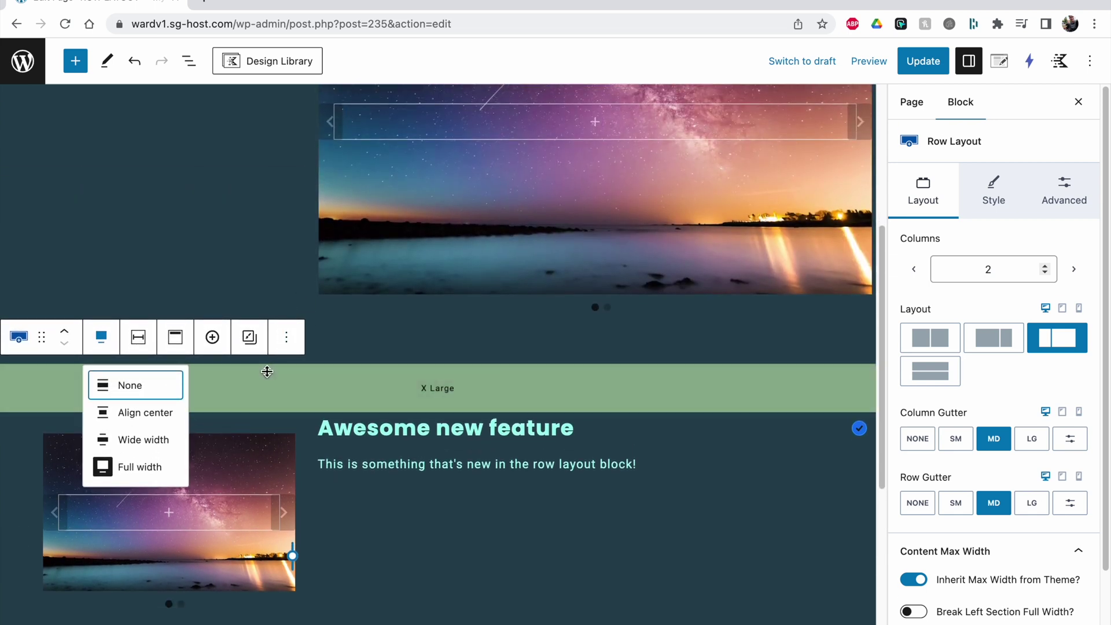
{"action": "left_click", "coordinate": [137, 411]}
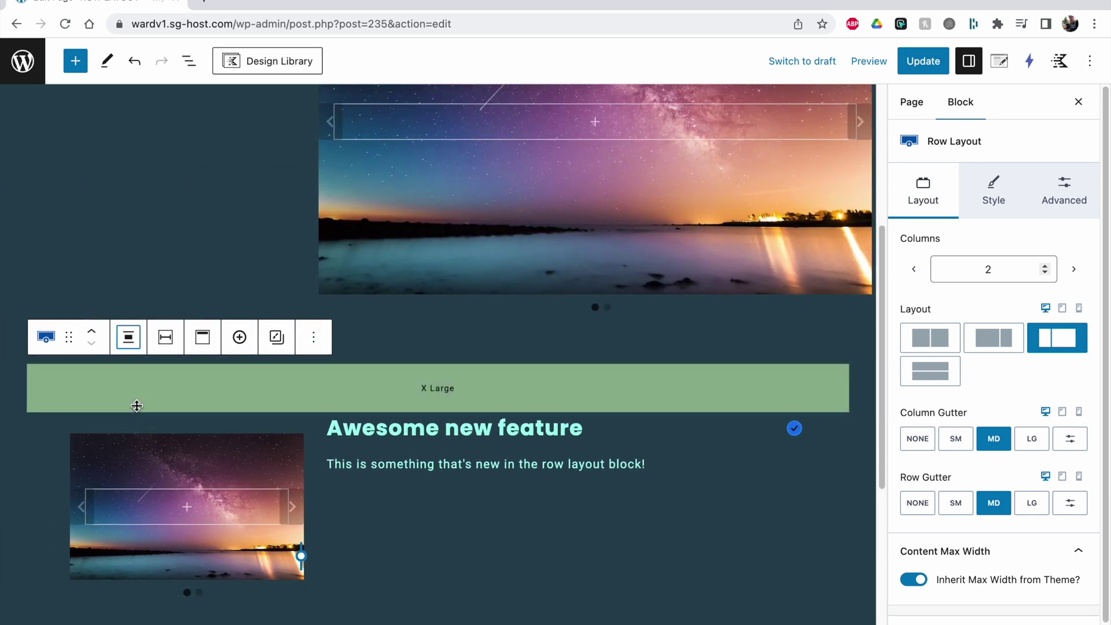
Step: Update the page and open the live page in a new window
{"action": "left_click", "coordinate": [912, 64]}
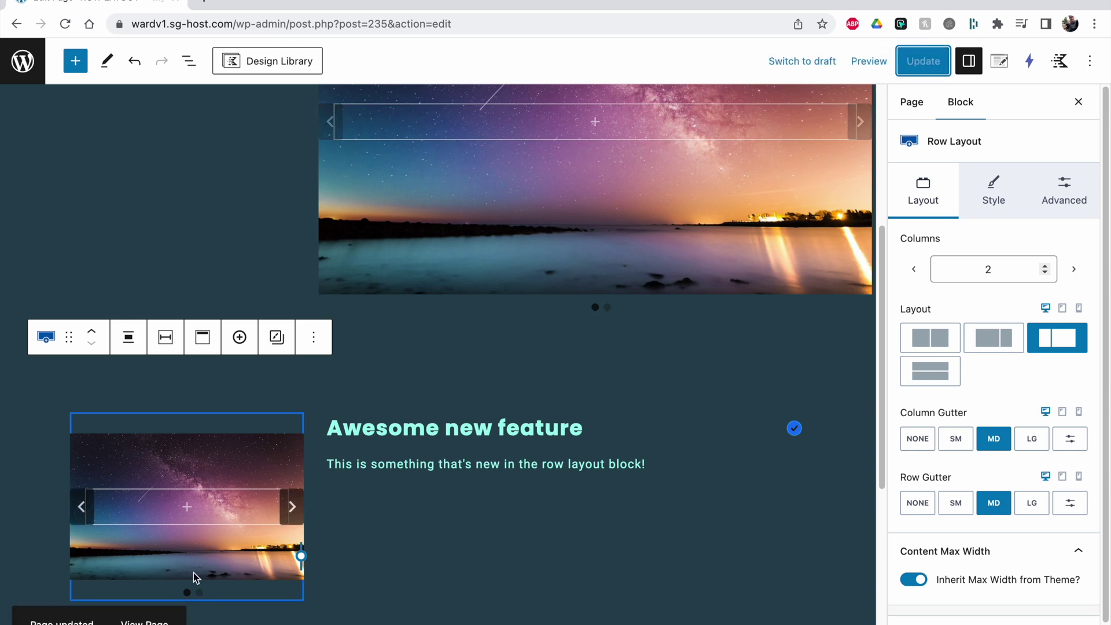
{"action": "right_click", "coordinate": [146, 617]}
{"action": "left_click", "coordinate": [199, 400]}
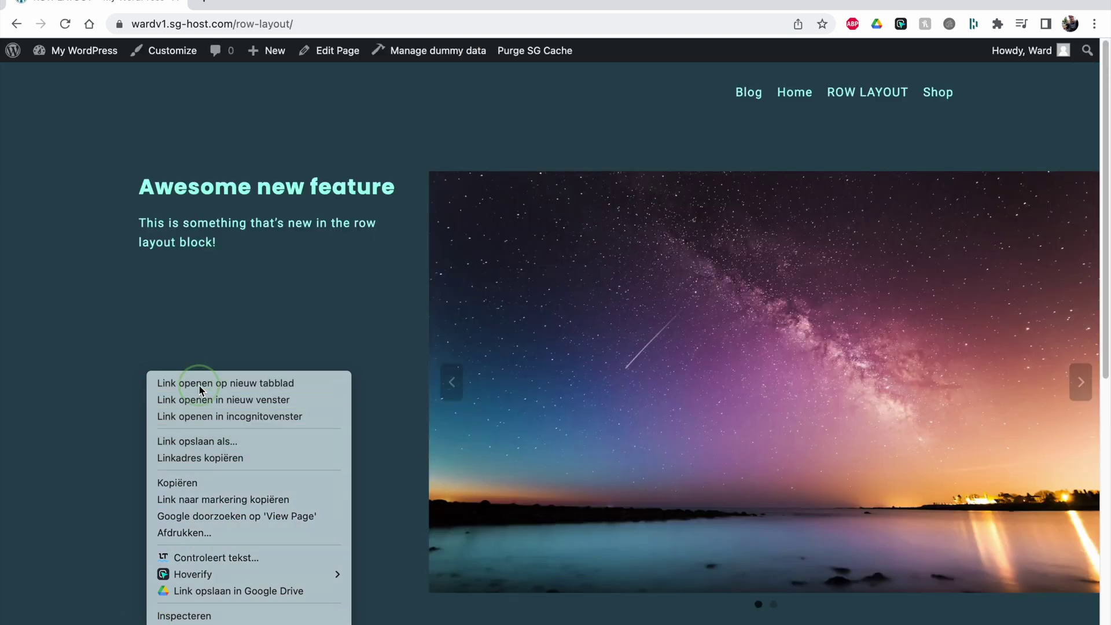
Step: On the live page, check the centred second row and advance its slider twice
{"action": "left_click", "coordinate": [335, 50]}
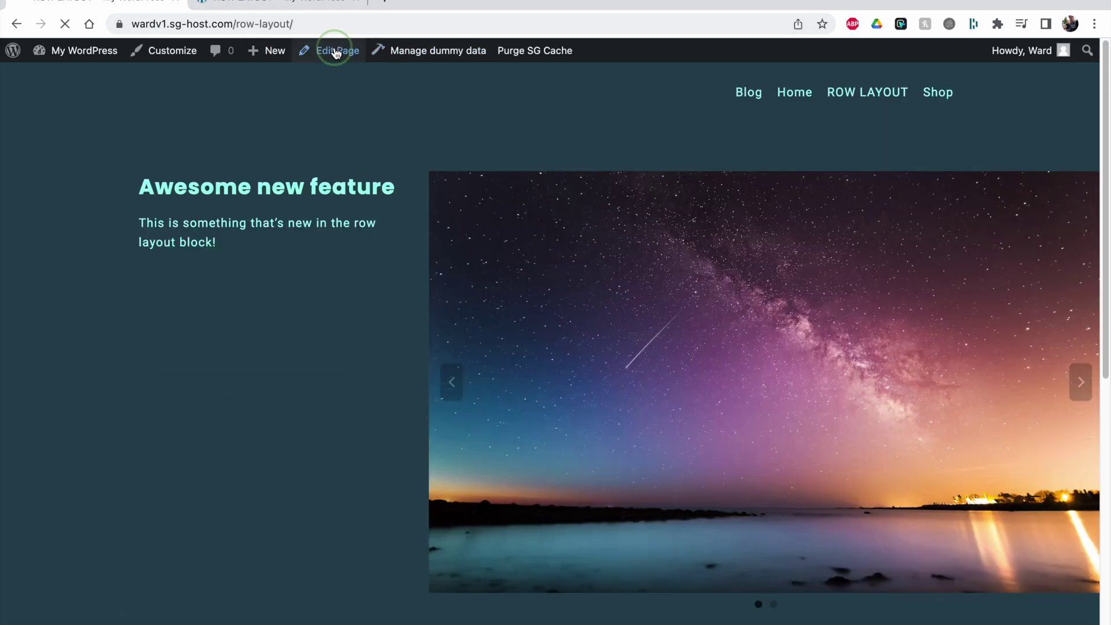
{"action": "left_click", "coordinate": [284, 9]}
{"action": "scroll", "coordinate": [491, 149], "scroll_direction": "down", "scroll_amount": 3}
{"action": "scroll", "coordinate": [571, 161], "scroll_direction": "up", "scroll_amount": 3}
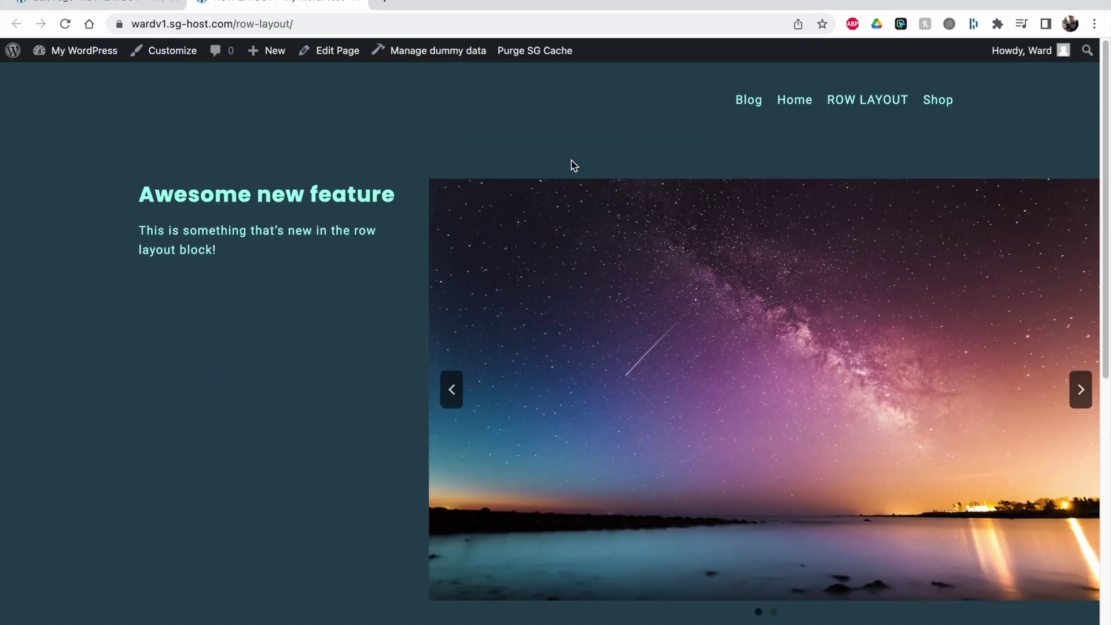
{"action": "scroll", "coordinate": [815, 305], "scroll_direction": "down", "scroll_amount": 10}
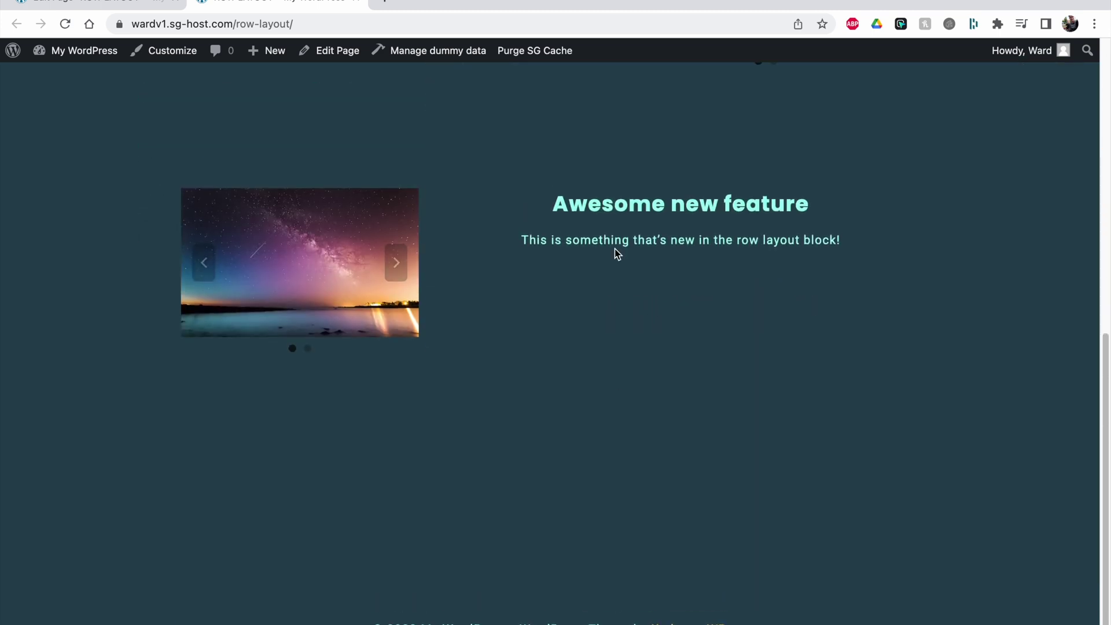
{"action": "left_click", "coordinate": [396, 262]}
{"action": "left_click", "coordinate": [397, 262]}
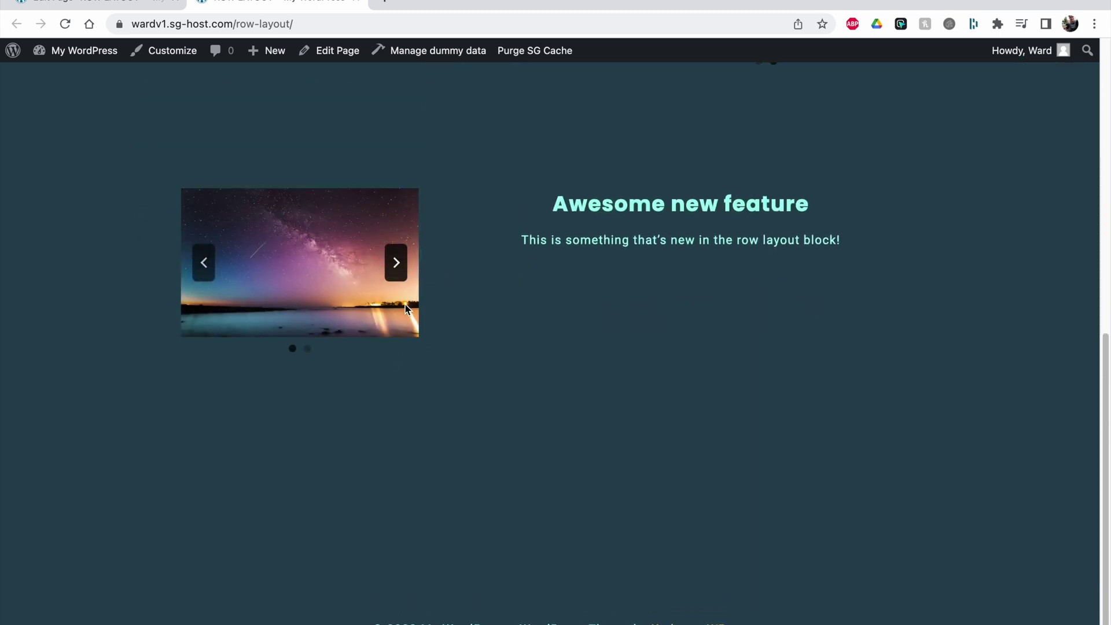
{"action": "scroll", "coordinate": [796, 380], "scroll_direction": "up", "scroll_amount": 5}
{"action": "scroll", "coordinate": [793, 376], "scroll_direction": "up", "scroll_amount": 5}
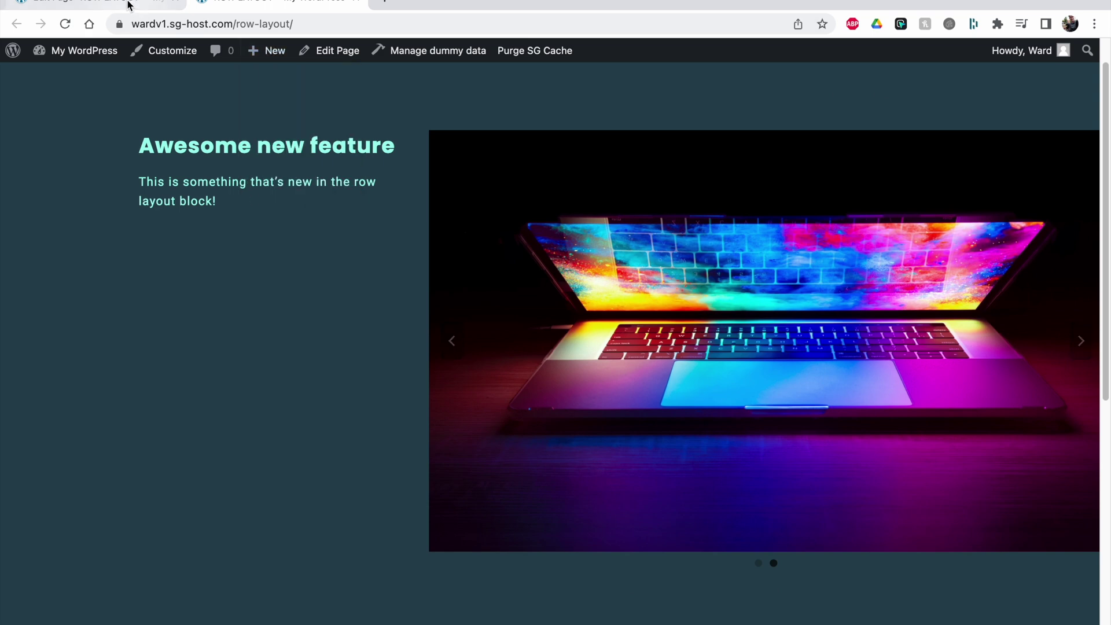
Step: Back in the editor tab, select the second Row Layout block
{"action": "left_click", "coordinate": [101, 5]}
{"action": "scroll", "coordinate": [307, 287], "scroll_direction": "down", "scroll_amount": 5}
{"action": "left_click", "coordinate": [270, 351]}
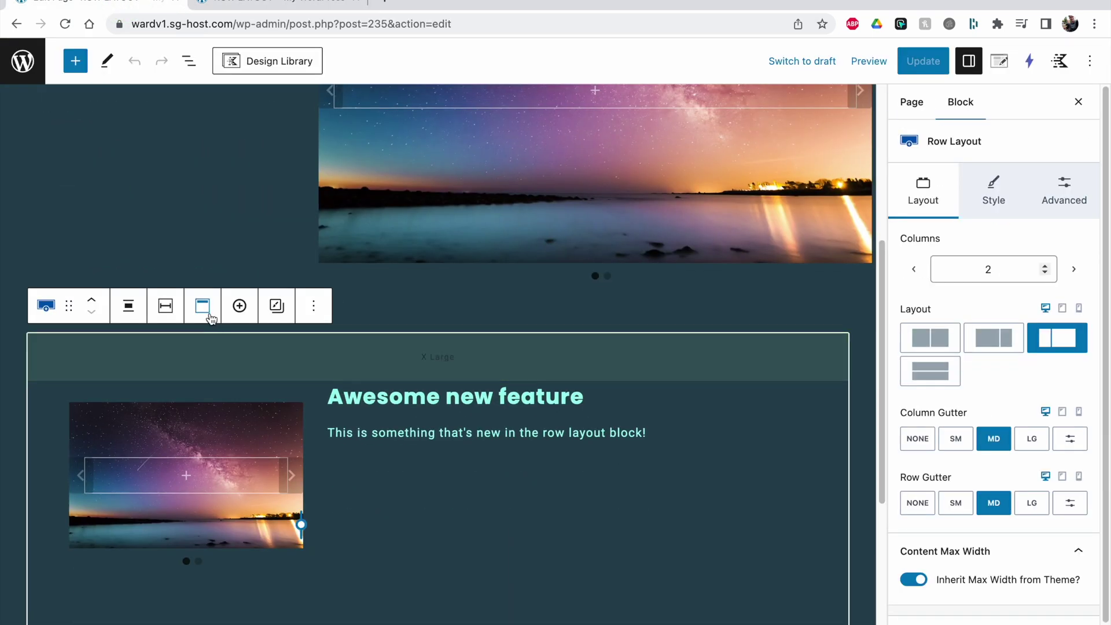
Step: Set the second row's alignment to Wide width and update the page
{"action": "left_click", "coordinate": [136, 308]}
{"action": "left_click", "coordinate": [153, 412]}
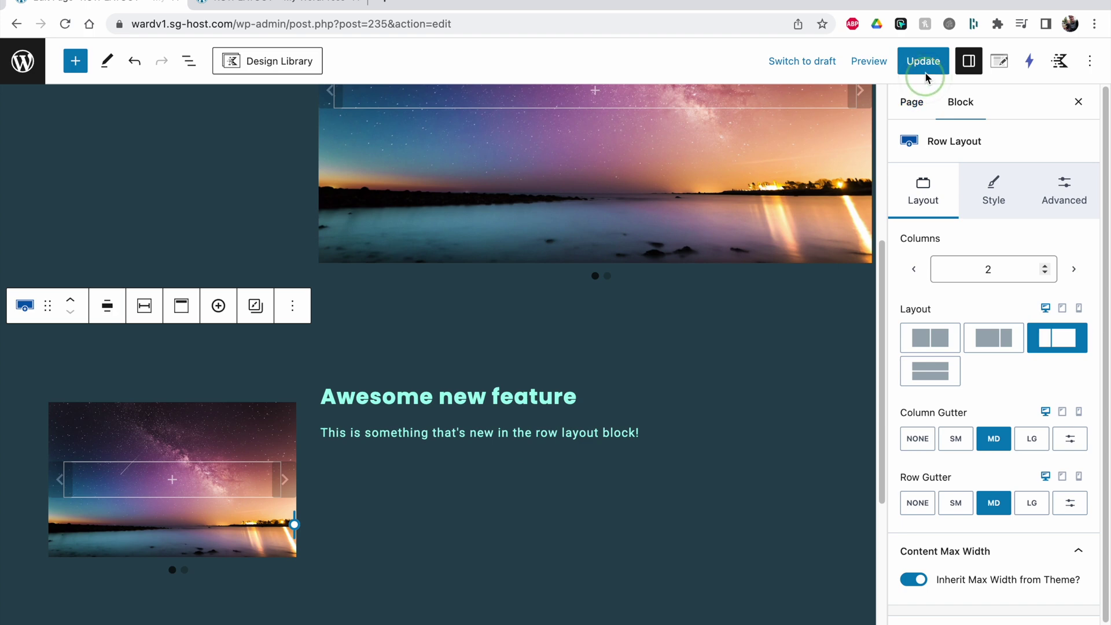
{"action": "left_click", "coordinate": [925, 86]}
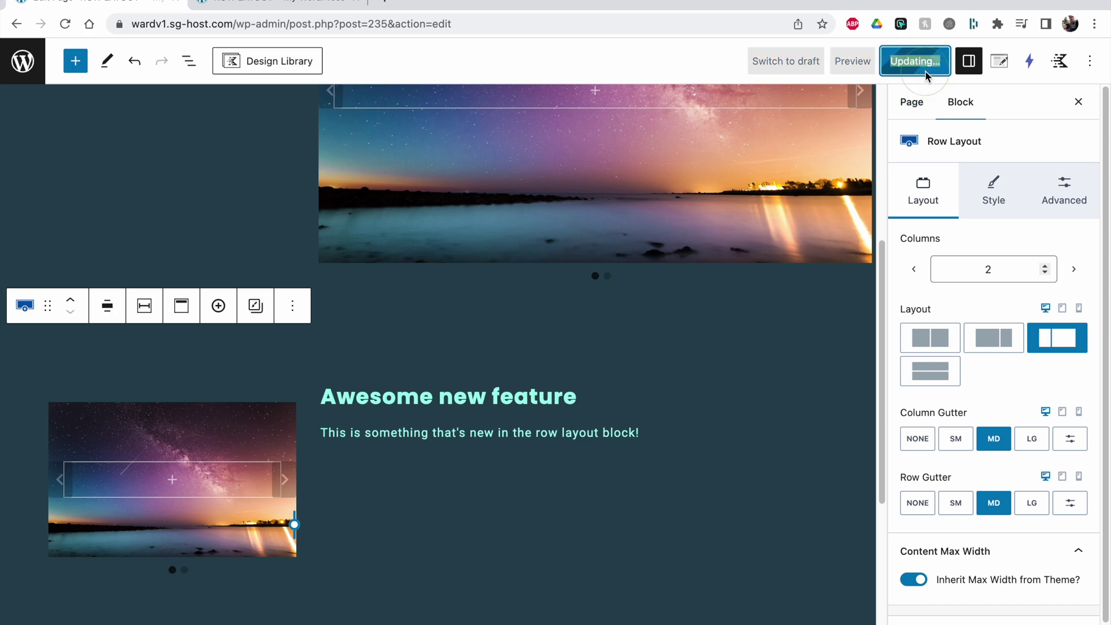
Step: Reload the live page to check the wide row, then return to the editor
{"action": "left_click", "coordinate": [298, 5]}
{"action": "left_click", "coordinate": [65, 24]}
{"action": "scroll", "coordinate": [365, 244], "scroll_direction": "down", "scroll_amount": 7}
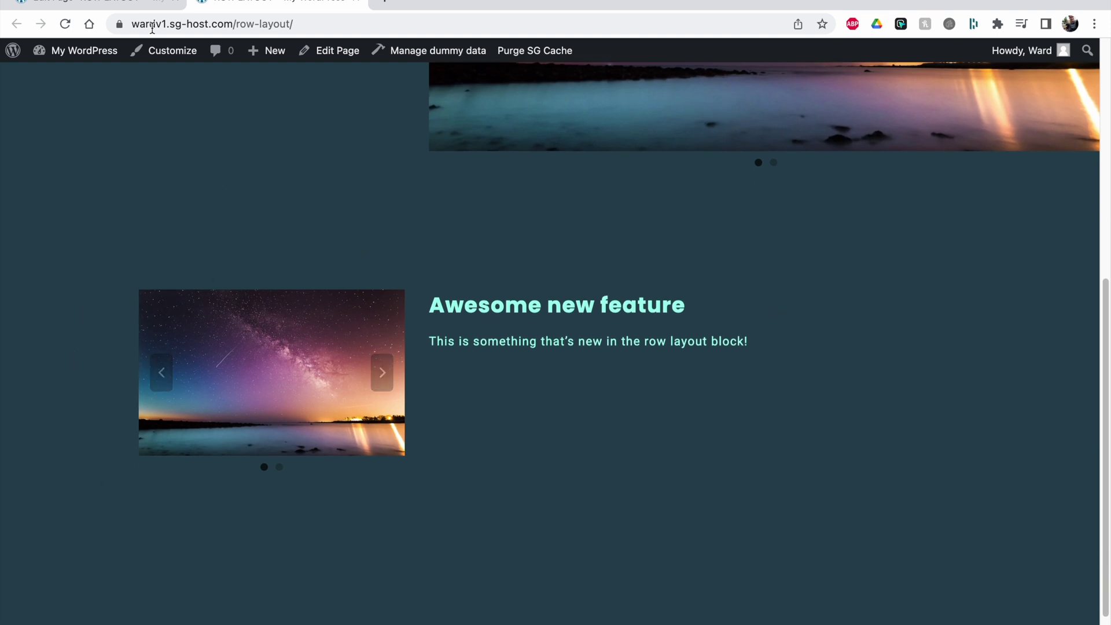
{"action": "left_click", "coordinate": [121, 5]}
Step: Set the second Row Layout to Full width and reveal its 'Use Theme Content Inner Width?' option
{"action": "left_click", "coordinate": [107, 307]}
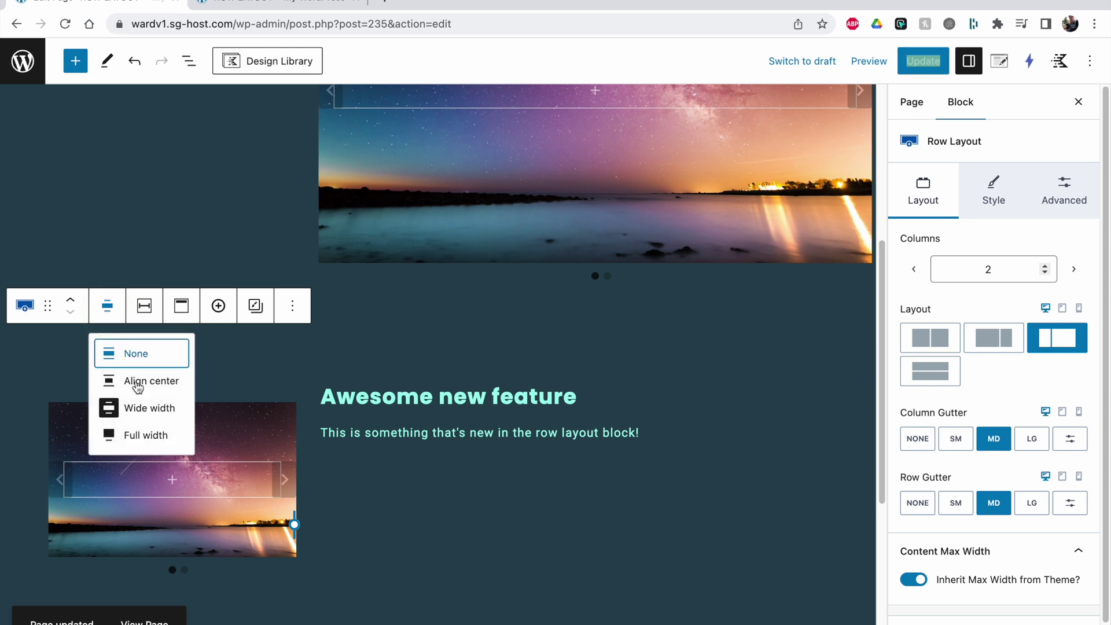
{"action": "left_click", "coordinate": [144, 435]}
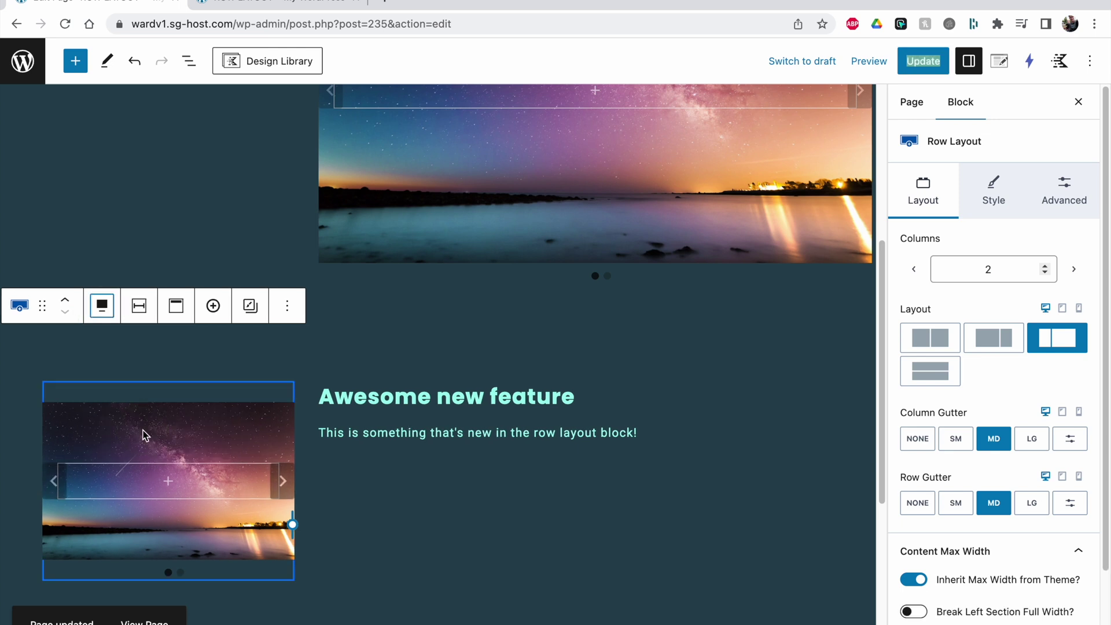
{"action": "left_click", "coordinate": [149, 317]}
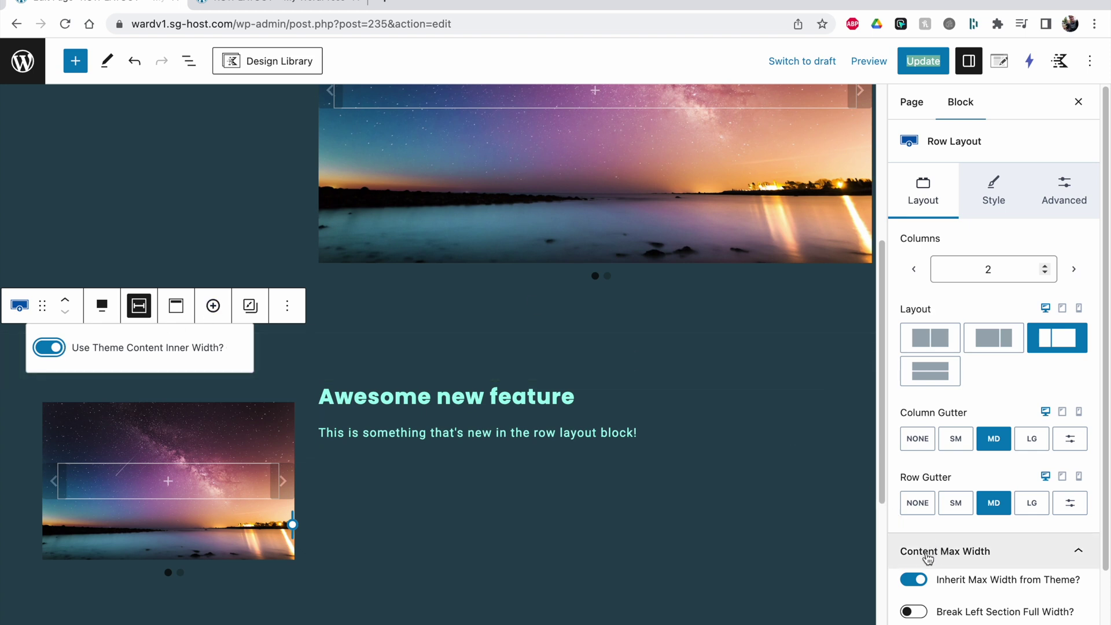
Step: Keep Content Max Width inheriting the theme width and switch off Break Right Section Full Width
{"action": "left_click", "coordinate": [961, 555]}
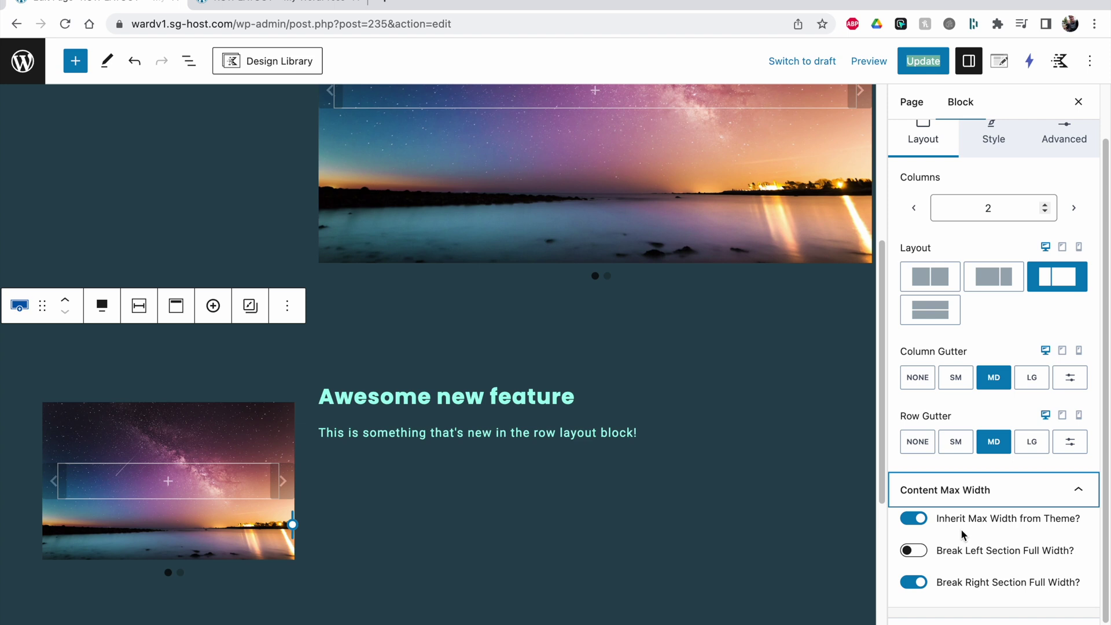
{"action": "left_click", "coordinate": [918, 518]}
{"action": "left_click", "coordinate": [919, 518]}
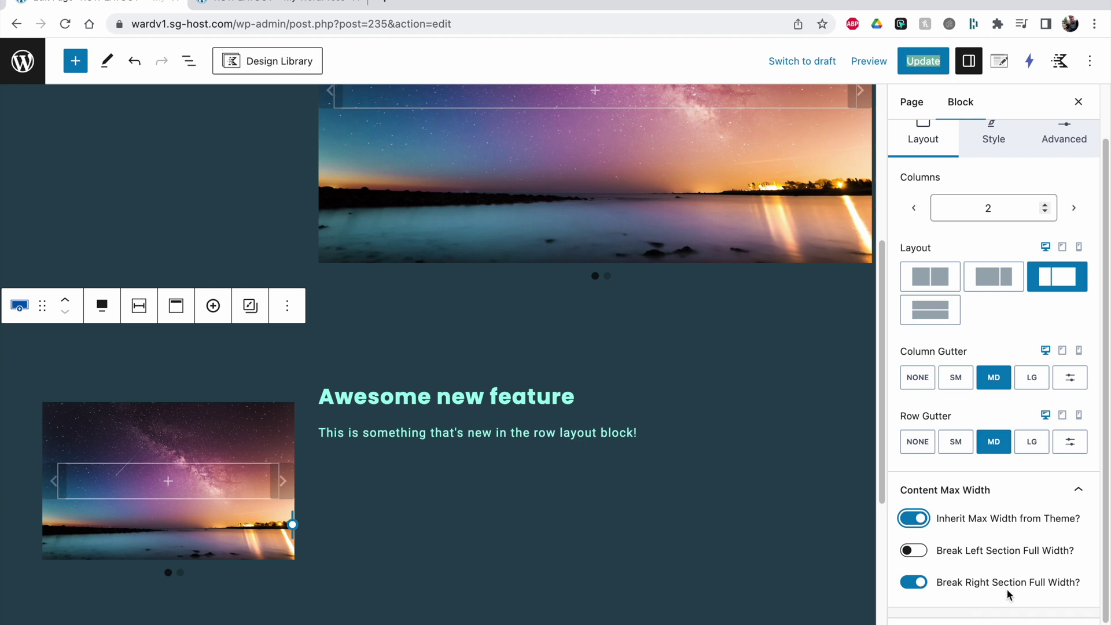
{"action": "left_click", "coordinate": [920, 584]}
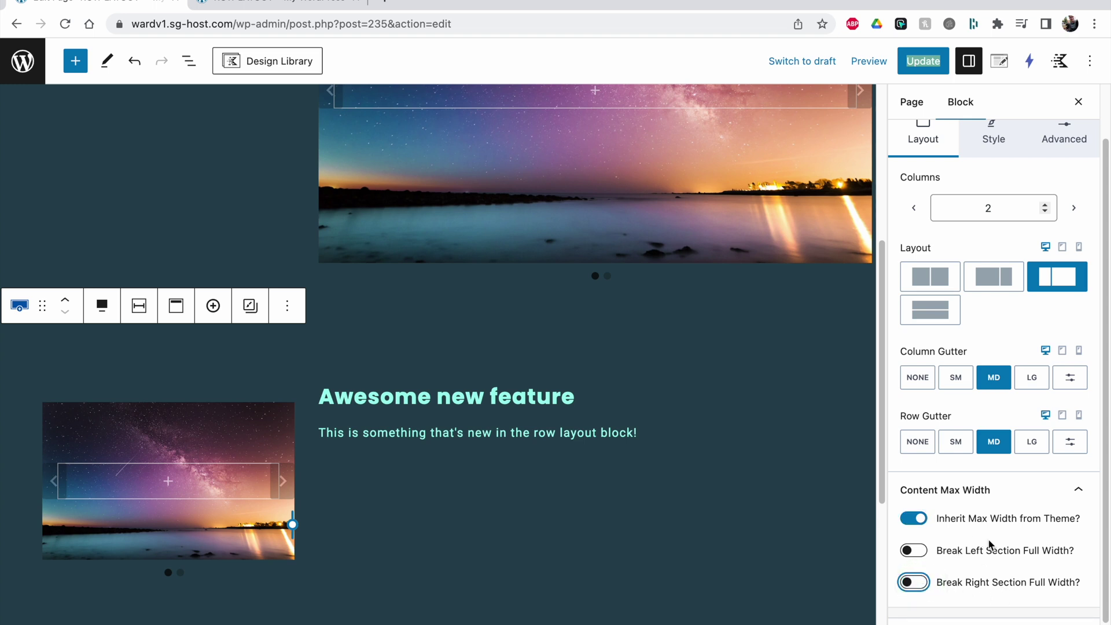
{"action": "scroll", "coordinate": [521, 290], "scroll_direction": "up", "scroll_amount": 5}
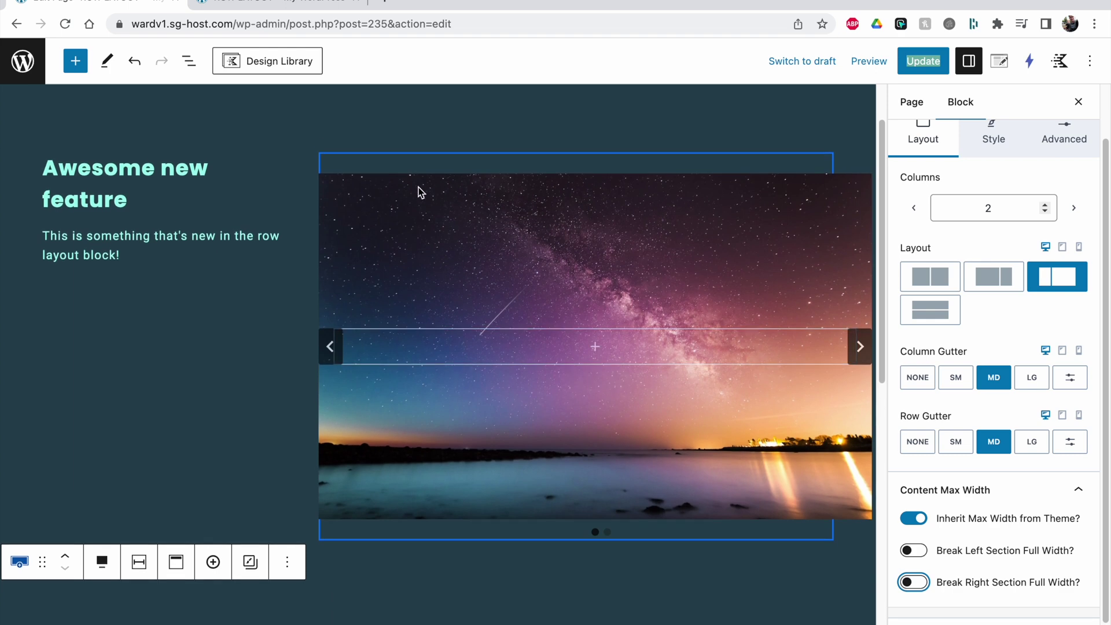
Step: Select the first row's slide and climb the parent selector up to its Row Layout block
{"action": "left_click", "coordinate": [420, 192]}
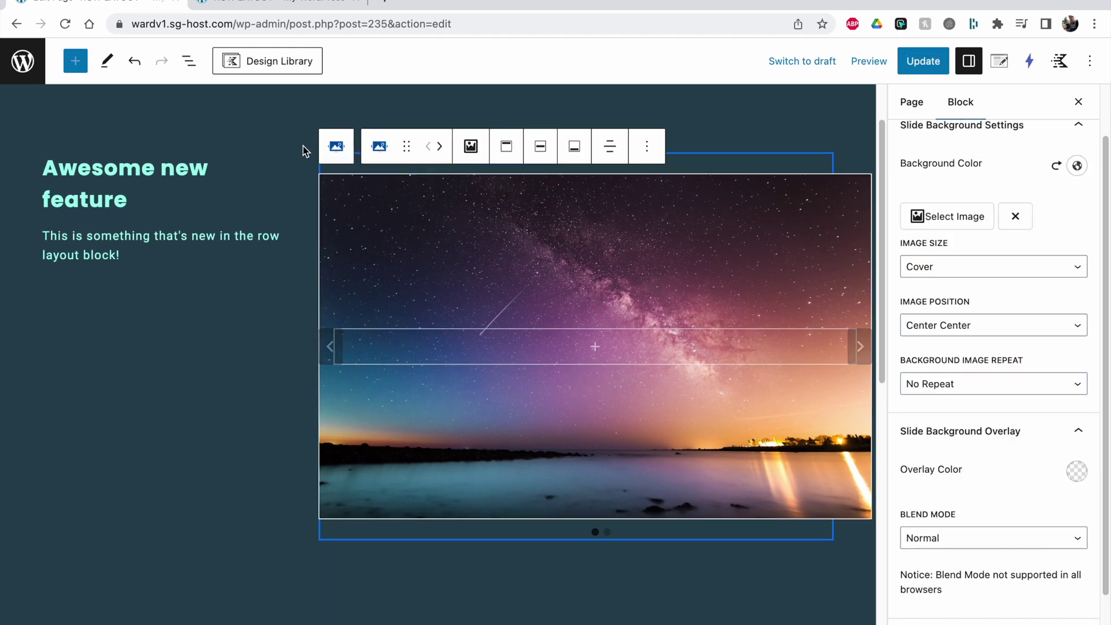
{"action": "left_click", "coordinate": [334, 148]}
{"action": "left_click", "coordinate": [333, 148]}
{"action": "left_click", "coordinate": [334, 125]}
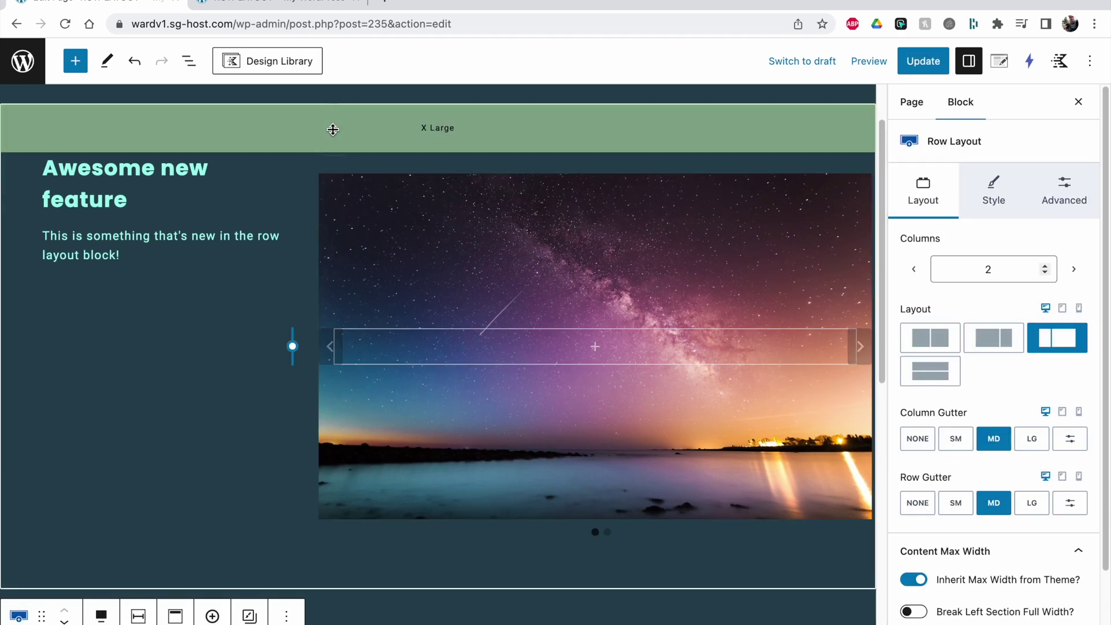
{"action": "scroll", "coordinate": [1002, 324], "scroll_direction": "down", "scroll_amount": 2}
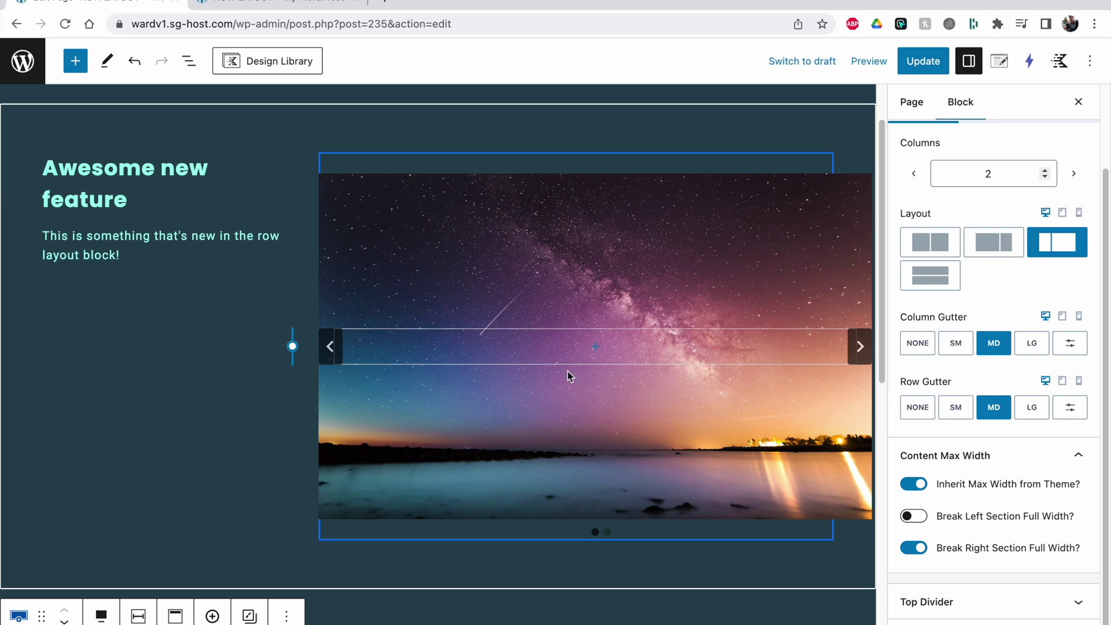
{"action": "left_click", "coordinate": [189, 60]}
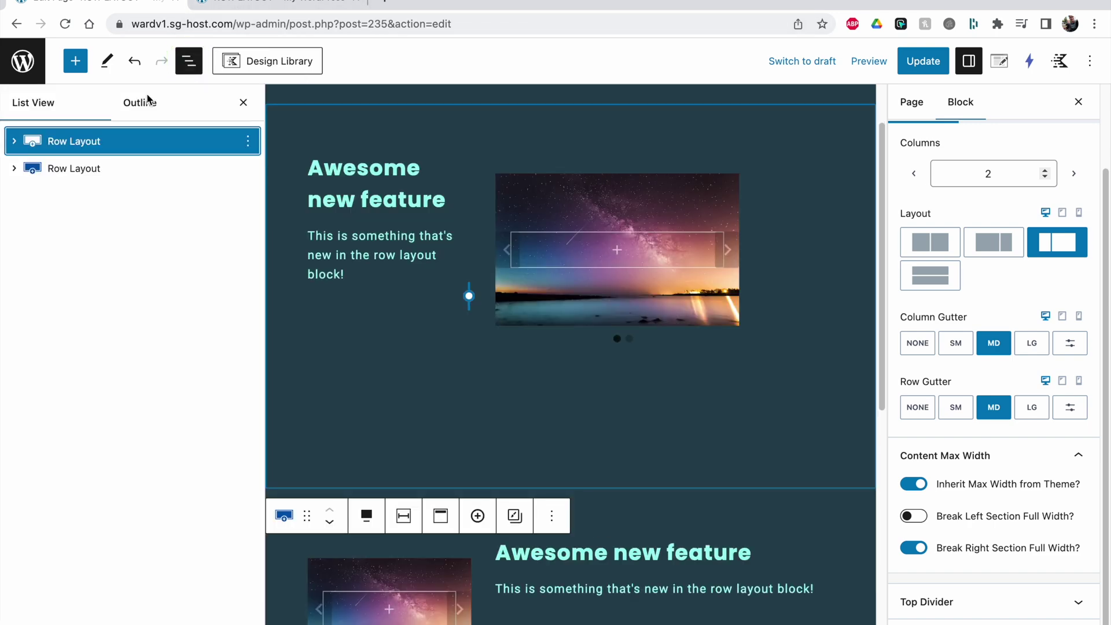
Step: Expand the first Row Layout in List View and select its text and image sections
{"action": "left_click", "coordinate": [14, 140]}
{"action": "left_click", "coordinate": [76, 169]}
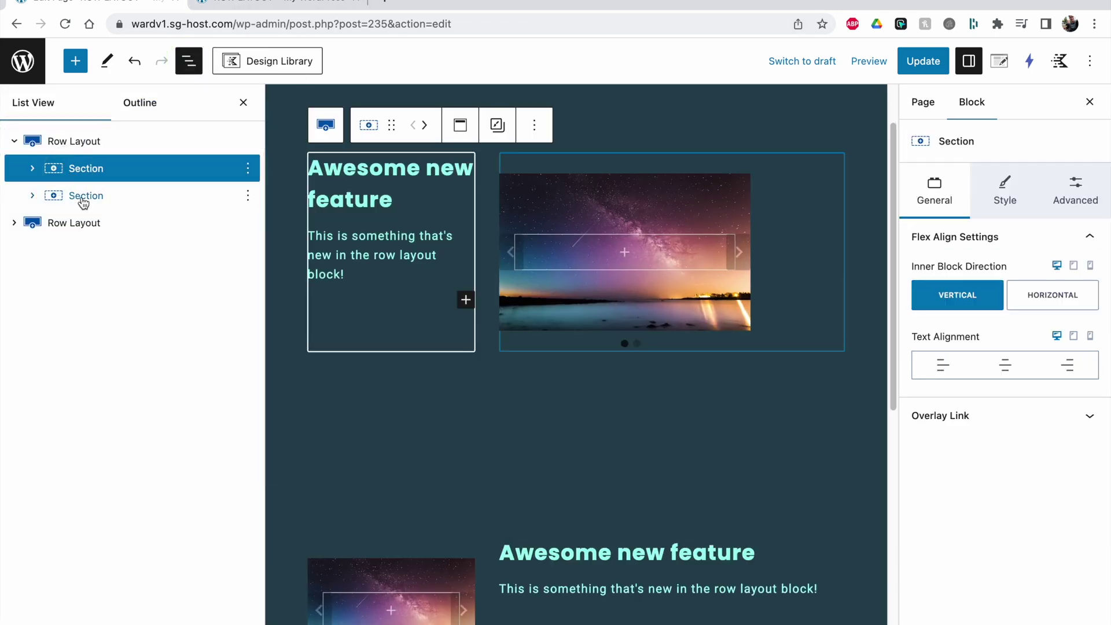
{"action": "left_click", "coordinate": [84, 197]}
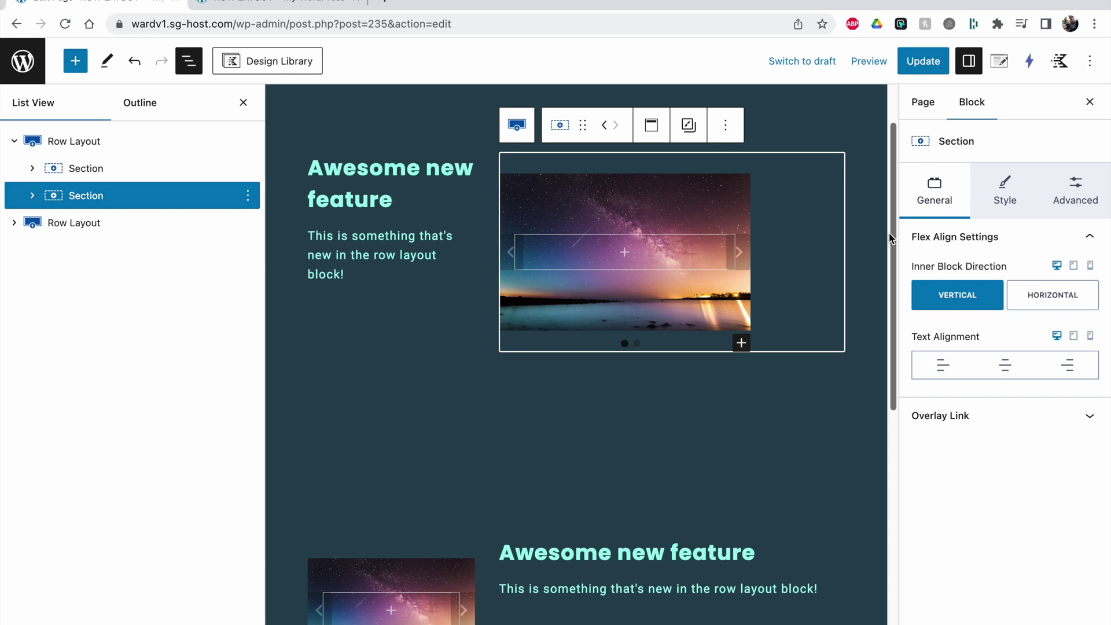
Step: Turn on 'Break Left Section Full Width?' for the second Row Layout and update the page
{"action": "left_click", "coordinate": [164, 226]}
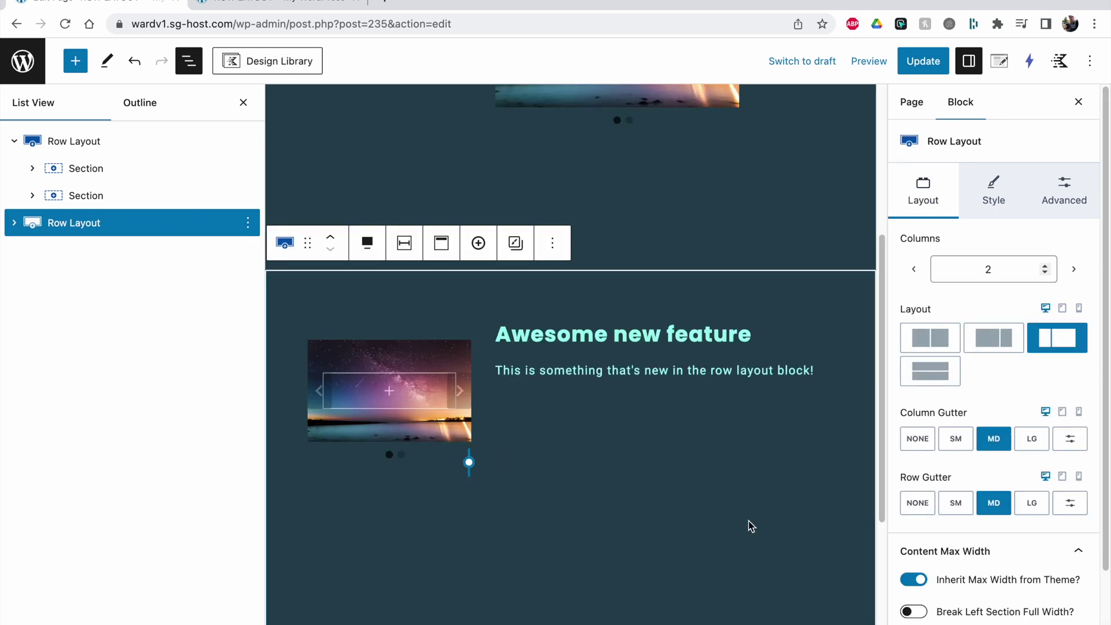
{"action": "scroll", "coordinate": [923, 535], "scroll_direction": "down", "scroll_amount": 3}
{"action": "left_click", "coordinate": [921, 517]}
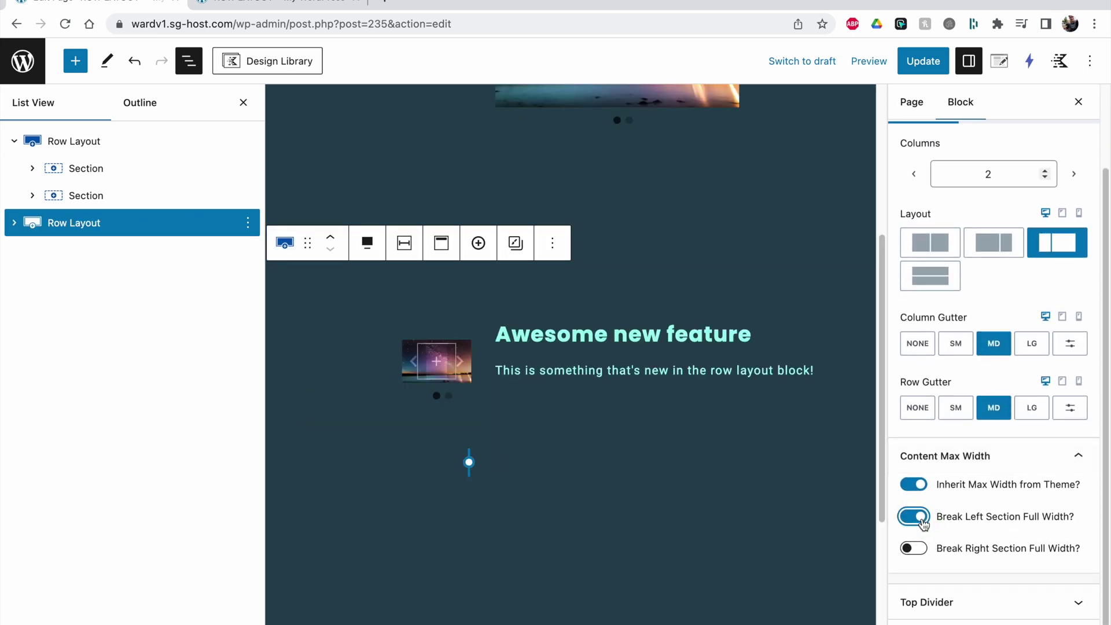
{"action": "left_click", "coordinate": [920, 61]}
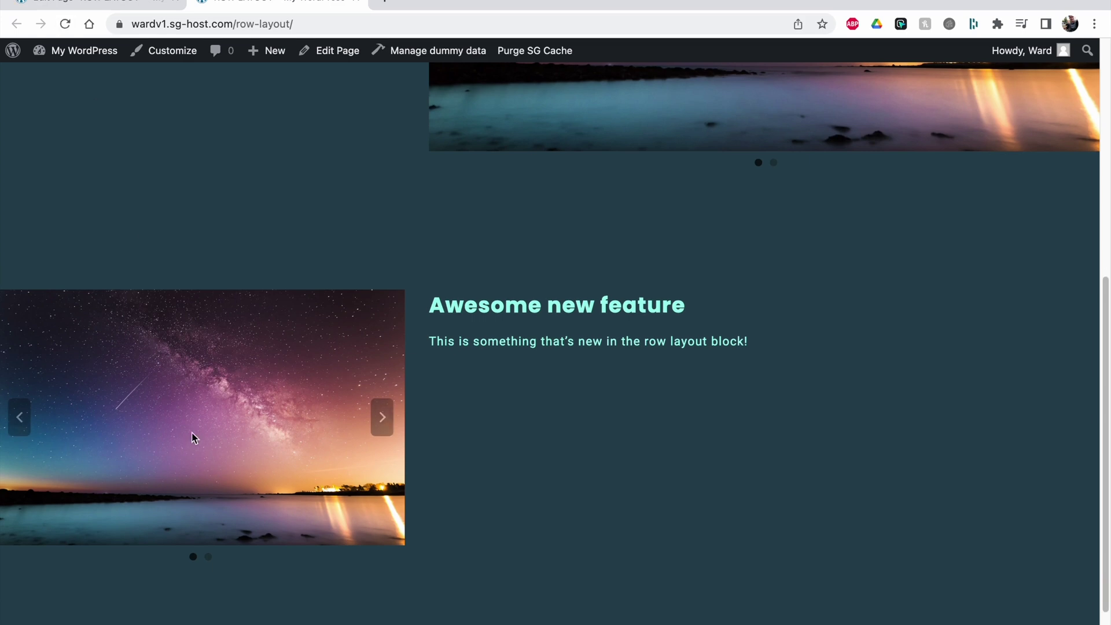
Step: On the live page, advance the edge-hugging left slider three slides, then go back to the editor
{"action": "scroll", "coordinate": [185, 521], "scroll_direction": "down", "scroll_amount": 2}
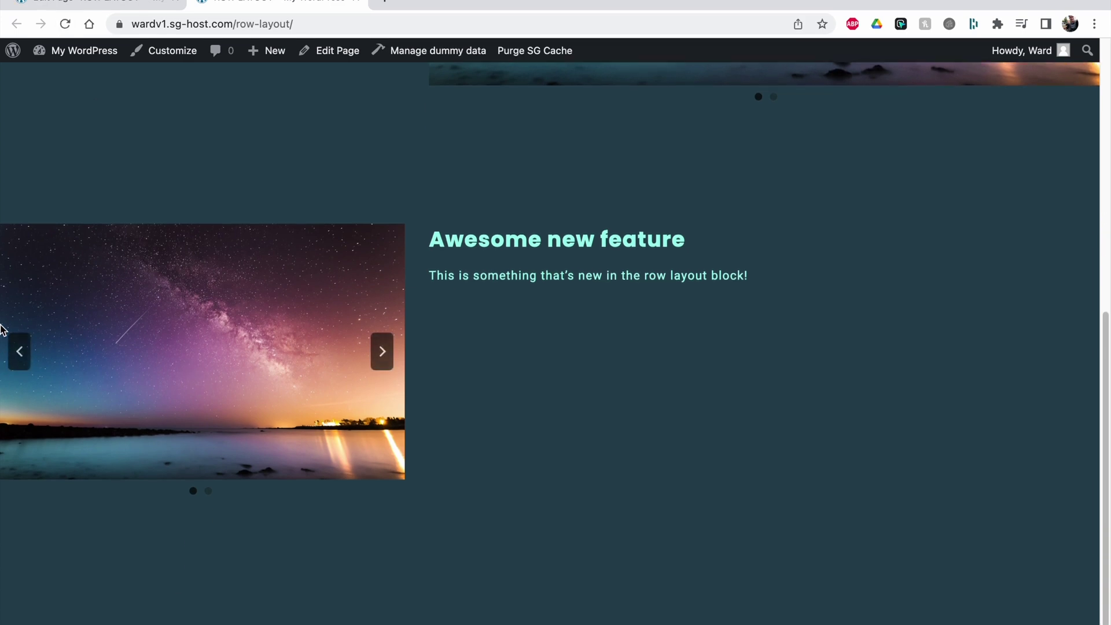
{"action": "scroll", "coordinate": [340, 312], "scroll_direction": "up", "scroll_amount": 7}
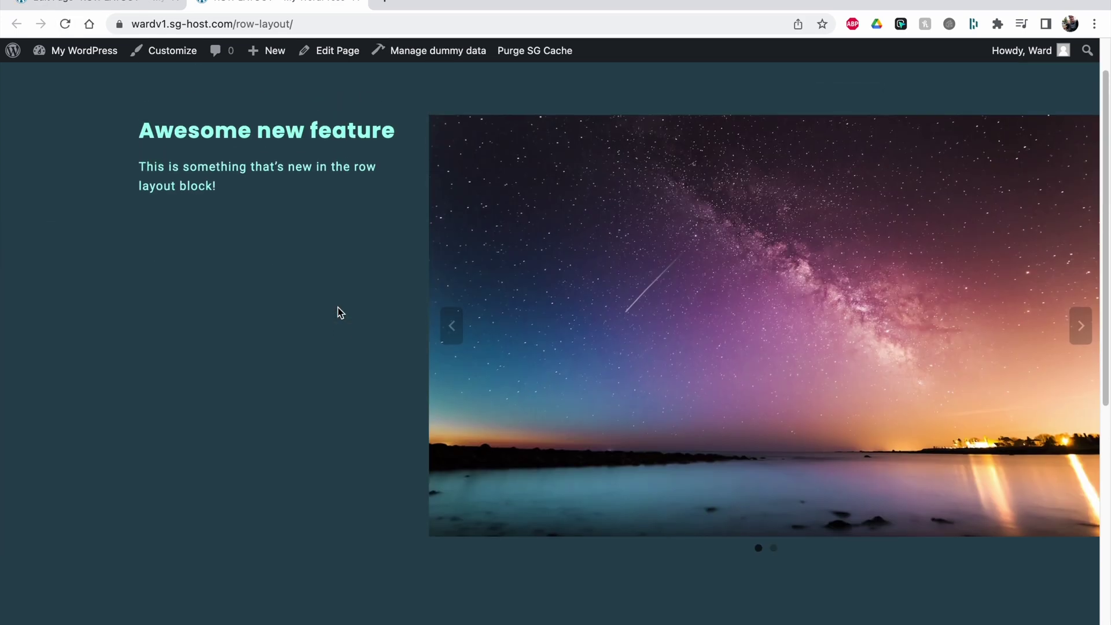
{"action": "scroll", "coordinate": [340, 310], "scroll_direction": "down", "scroll_amount": 5}
{"action": "left_click", "coordinate": [383, 480]}
{"action": "left_click", "coordinate": [383, 480]}
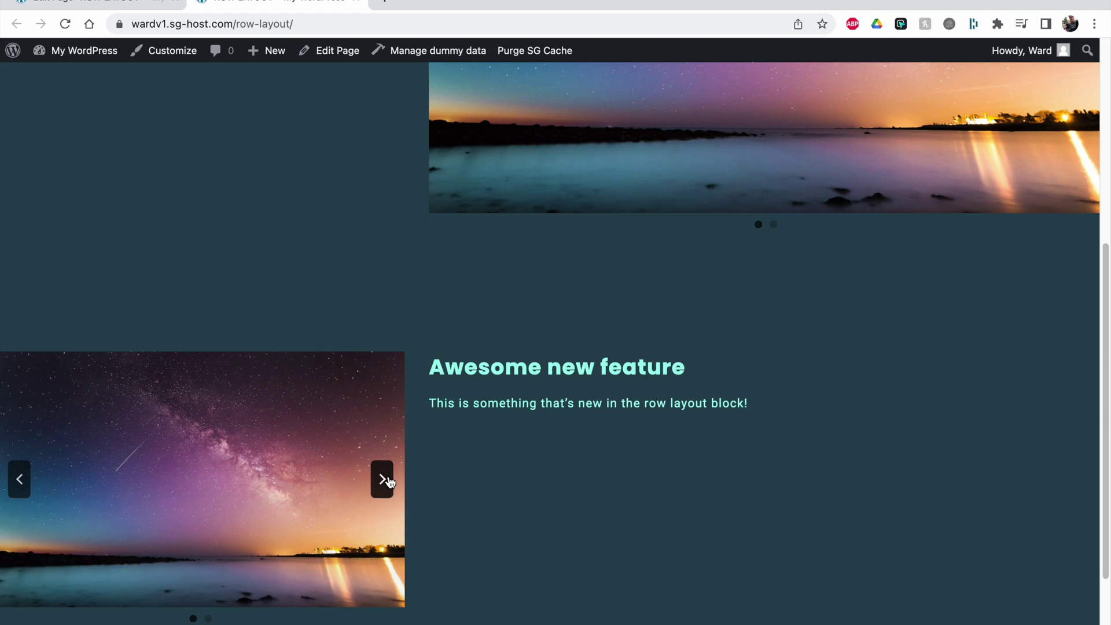
{"action": "left_click", "coordinate": [383, 480]}
{"action": "scroll", "coordinate": [379, 397], "scroll_direction": "up", "scroll_amount": 3}
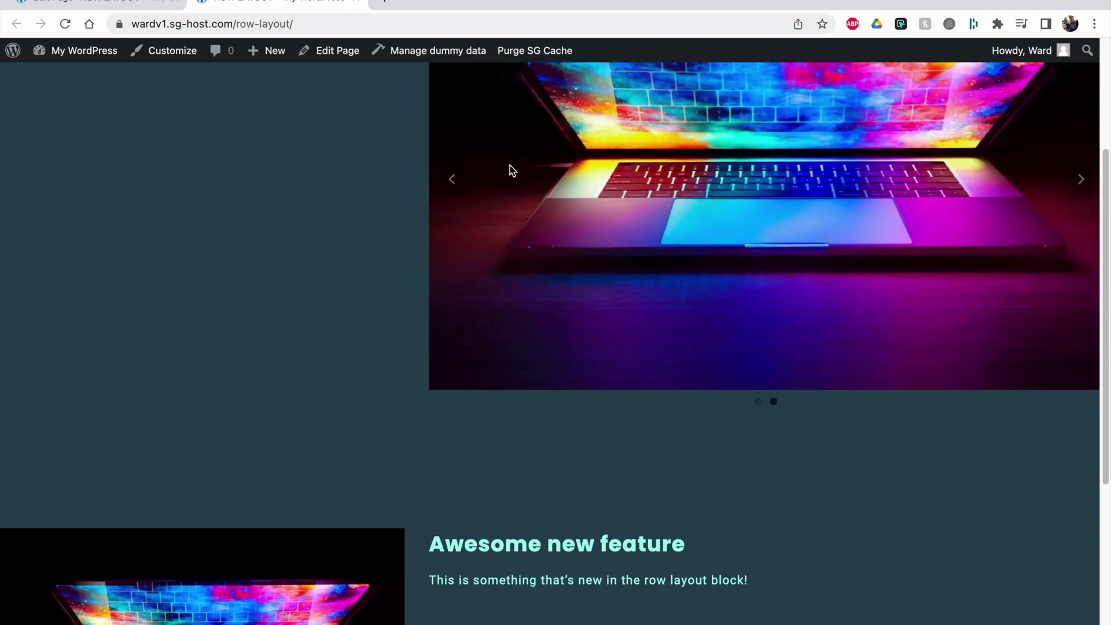
{"action": "scroll", "coordinate": [511, 168], "scroll_direction": "up", "scroll_amount": 1}
{"action": "left_click", "coordinate": [93, 2]}
Step: Select the first Row Layout and open its block conversion options
{"action": "scroll", "coordinate": [341, 195], "scroll_direction": "up", "scroll_amount": 3}
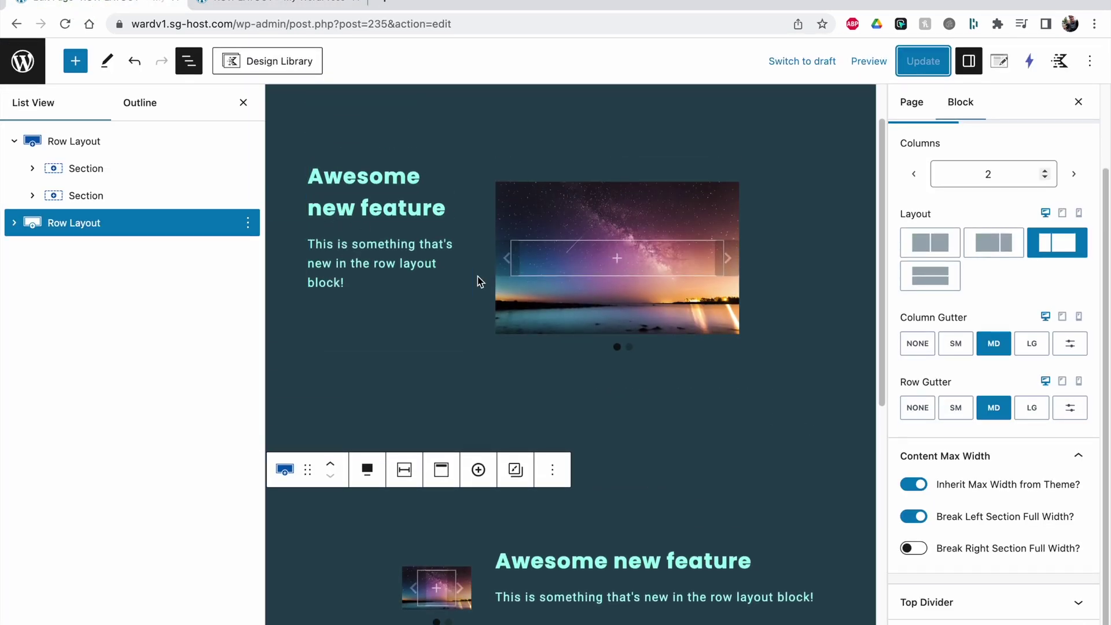
{"action": "left_click", "coordinate": [129, 145]}
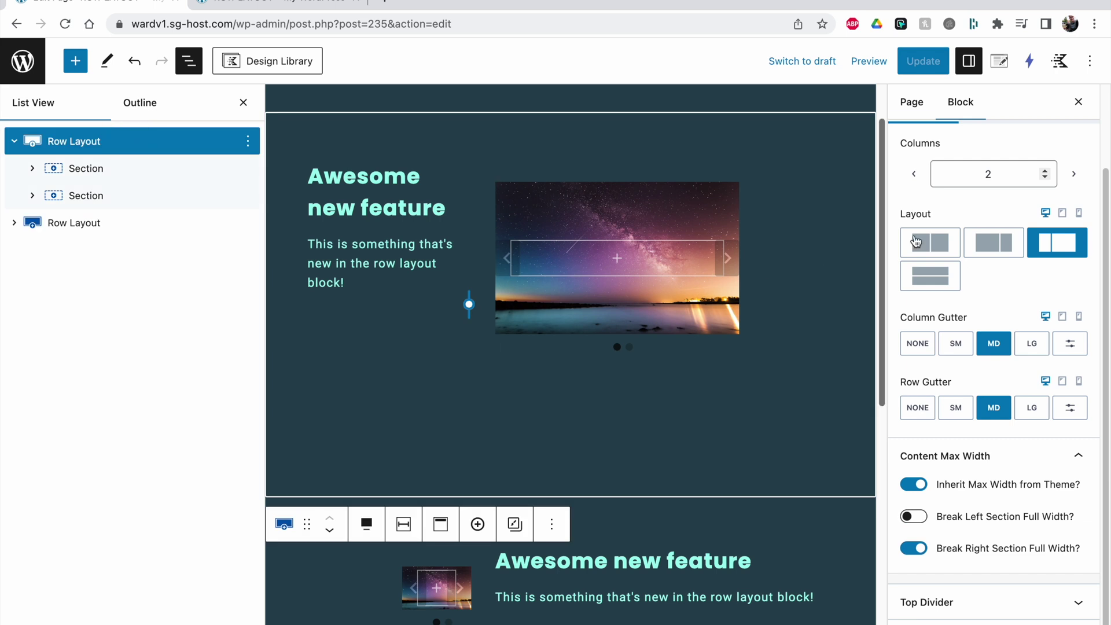
{"action": "scroll", "coordinate": [954, 236], "scroll_direction": "up", "scroll_amount": 1}
{"action": "scroll", "coordinate": [1021, 264], "scroll_direction": "down", "scroll_amount": 1}
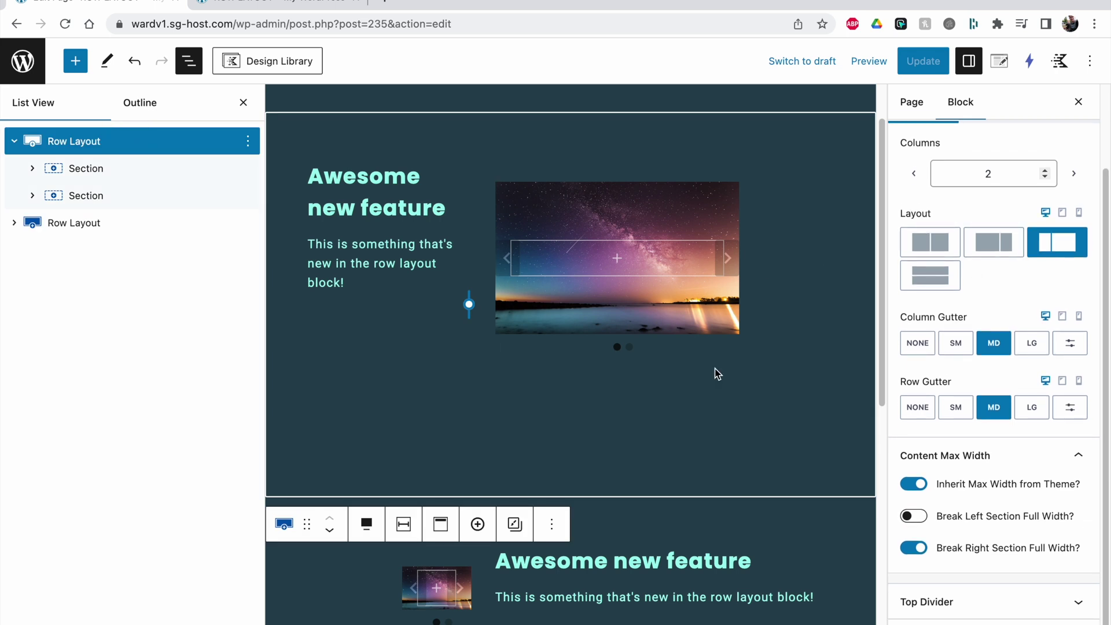
{"action": "scroll", "coordinate": [716, 374], "scroll_direction": "down", "scroll_amount": 3}
{"action": "left_click", "coordinate": [285, 435]}
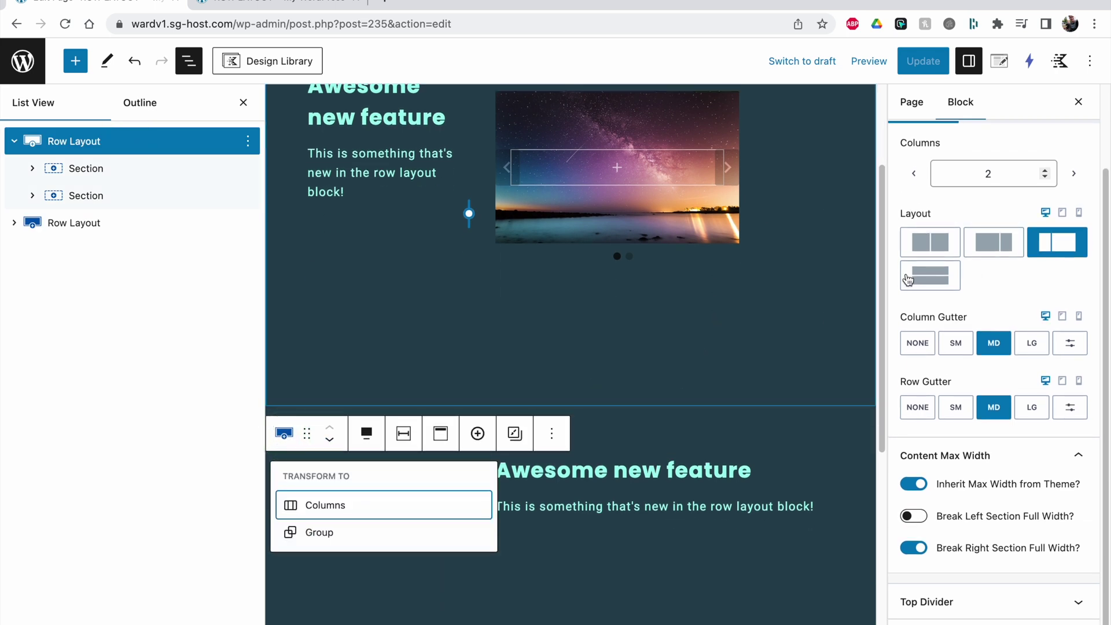
Step: Give the second Row Layout a wide-left, narrow-right column split, save, and view the live page
{"action": "left_click", "coordinate": [100, 229]}
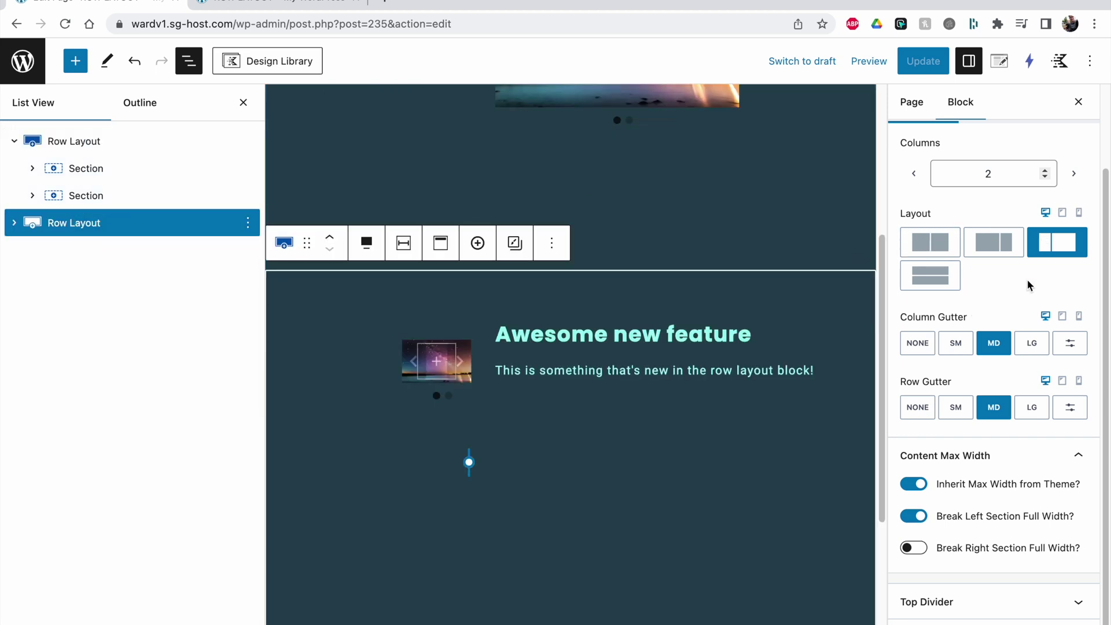
{"action": "left_click", "coordinate": [993, 242]}
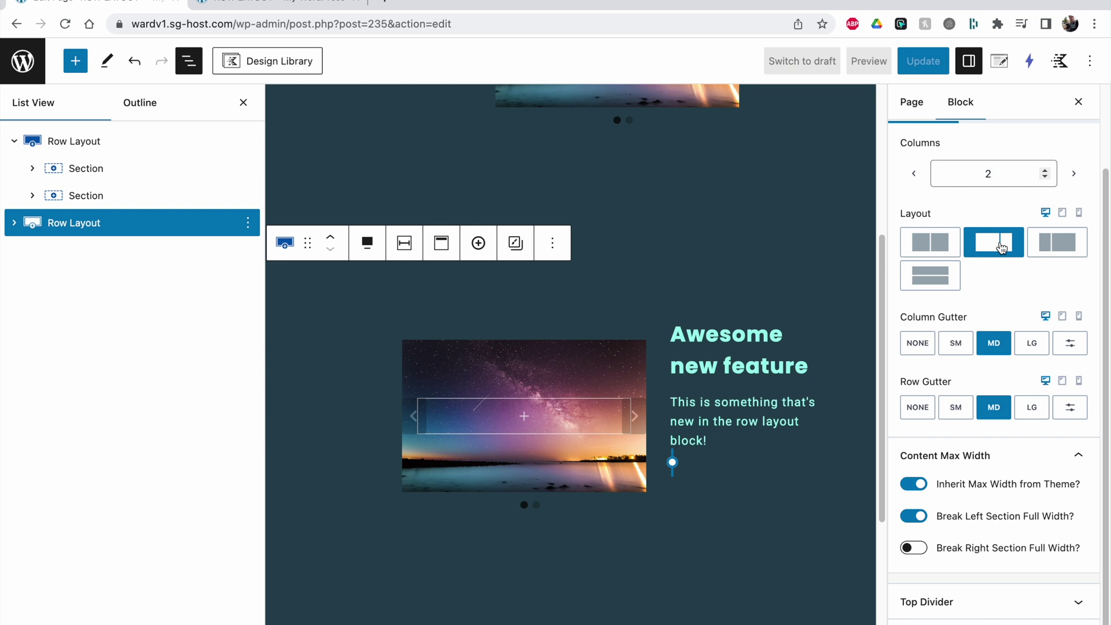
{"action": "left_click", "coordinate": [935, 68]}
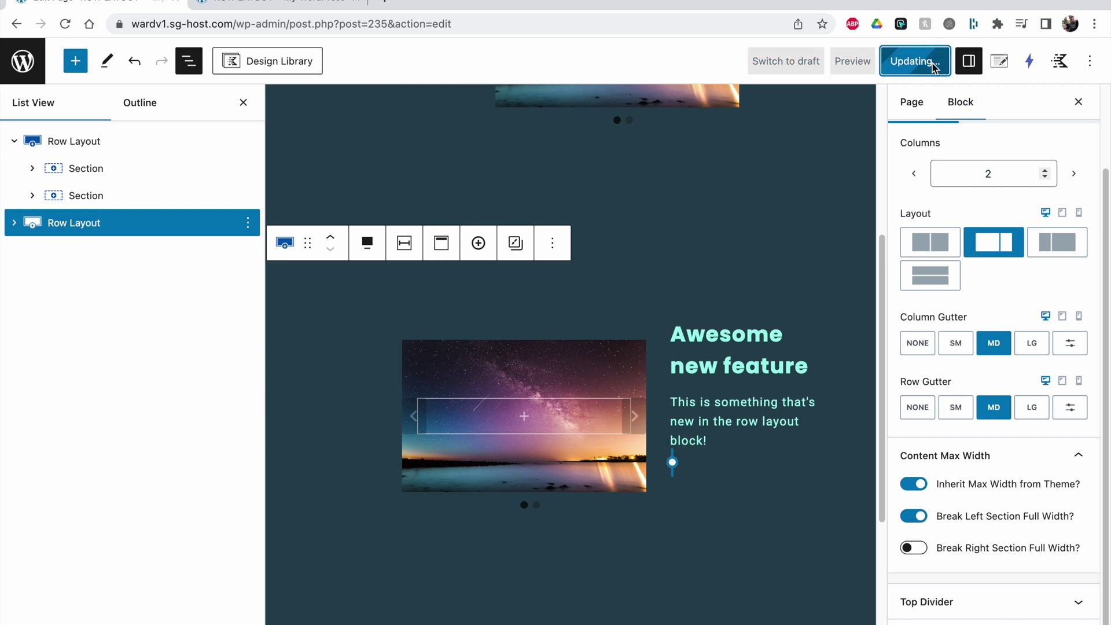
{"action": "left_click", "coordinate": [223, 8]}
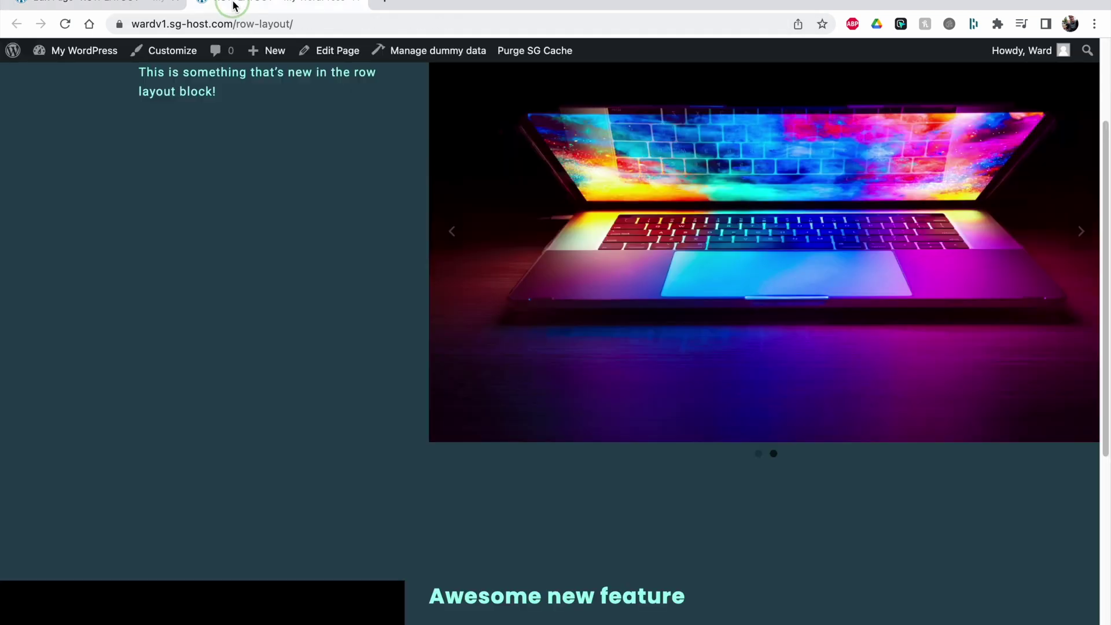
Step: Reload the live page and advance the second row's slider to the laptop slide, then return to the editor
{"action": "left_click", "coordinate": [65, 24]}
{"action": "scroll", "coordinate": [245, 210], "scroll_direction": "down", "scroll_amount": 8}
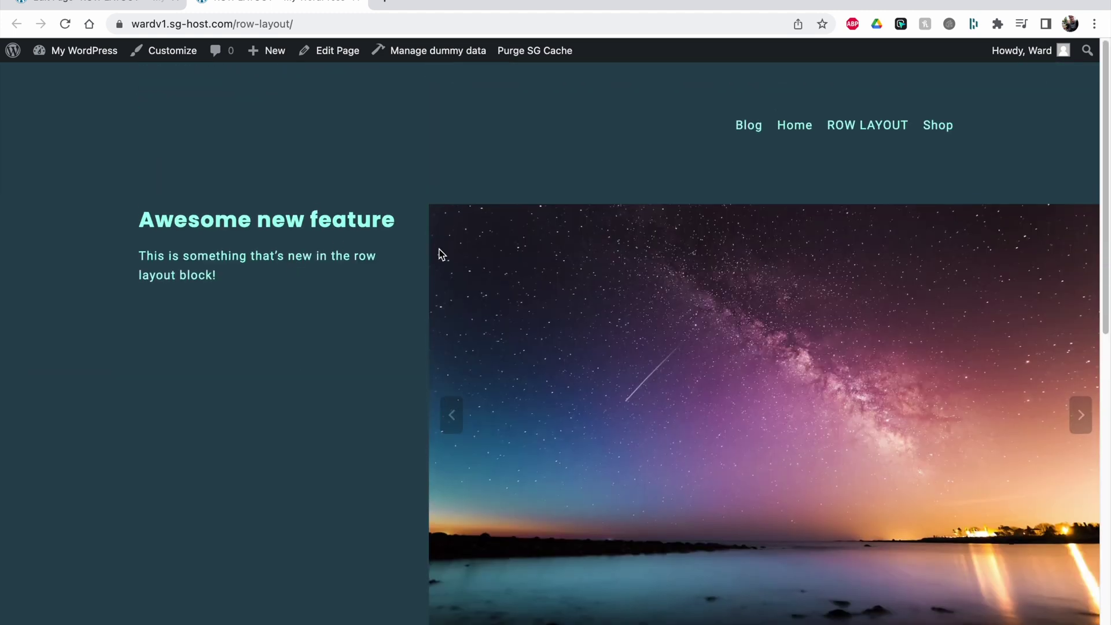
{"action": "scroll", "coordinate": [792, 288], "scroll_direction": "down", "scroll_amount": 1}
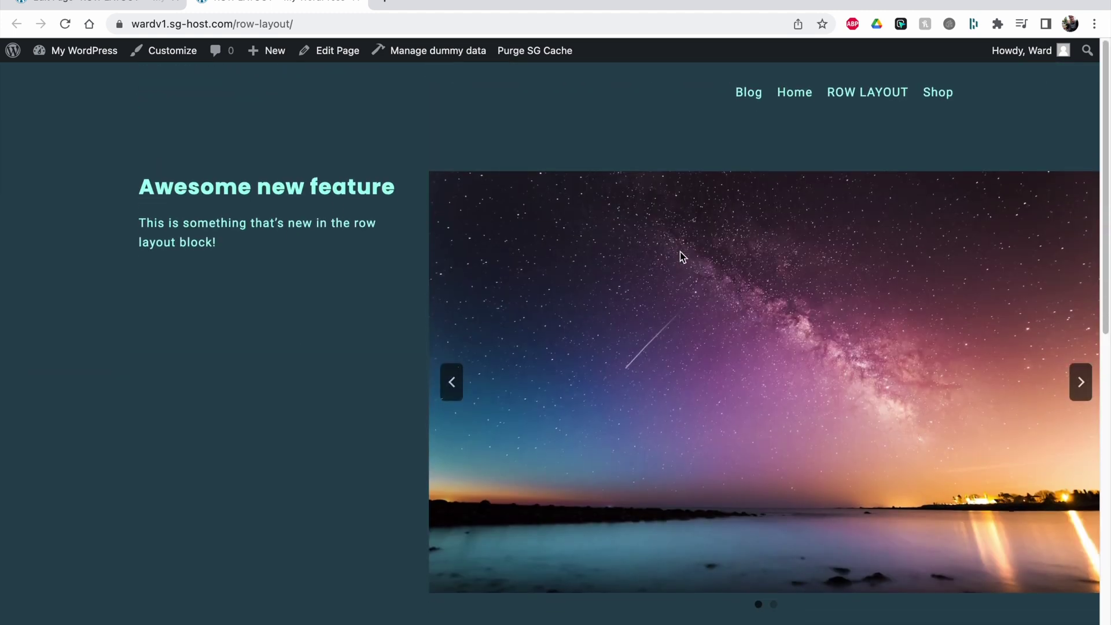
{"action": "scroll", "coordinate": [557, 339], "scroll_direction": "down", "scroll_amount": 2}
{"action": "scroll", "coordinate": [557, 339], "scroll_direction": "down", "scroll_amount": 6}
{"action": "scroll", "coordinate": [438, 380], "scroll_direction": "down", "scroll_amount": 4}
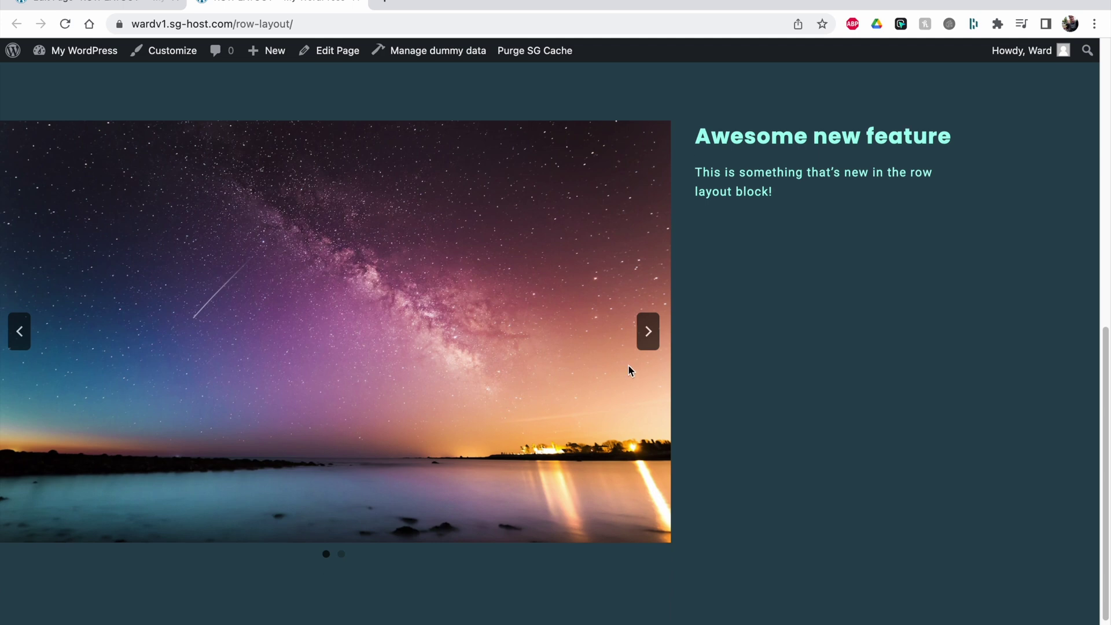
{"action": "left_click", "coordinate": [649, 346]}
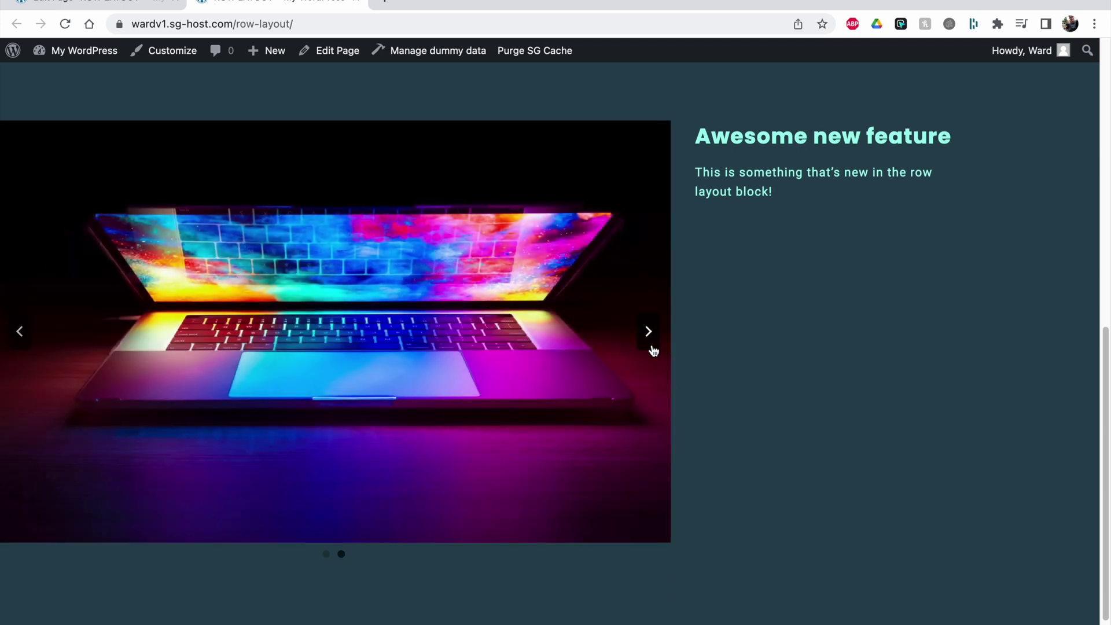
{"action": "scroll", "coordinate": [367, 185], "scroll_direction": "up", "scroll_amount": 2}
{"action": "left_click", "coordinate": [105, 3]}
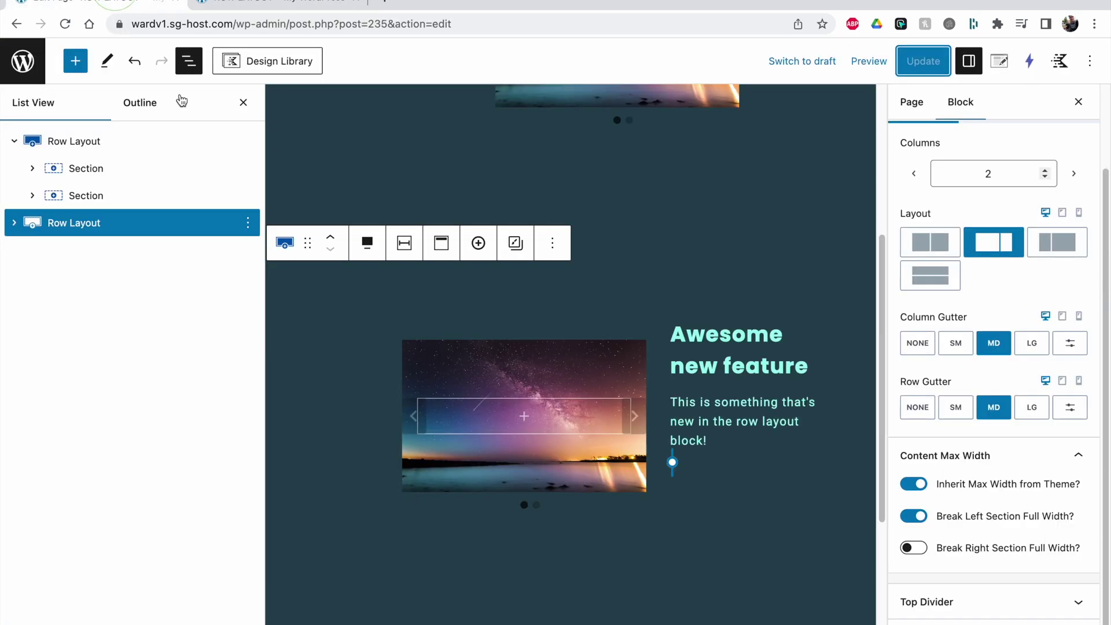
Step: Delete the Advanced Slider from the second row's left section
{"action": "left_click", "coordinate": [14, 223]}
{"action": "left_click", "coordinate": [32, 250]}
{"action": "left_click", "coordinate": [119, 278]}
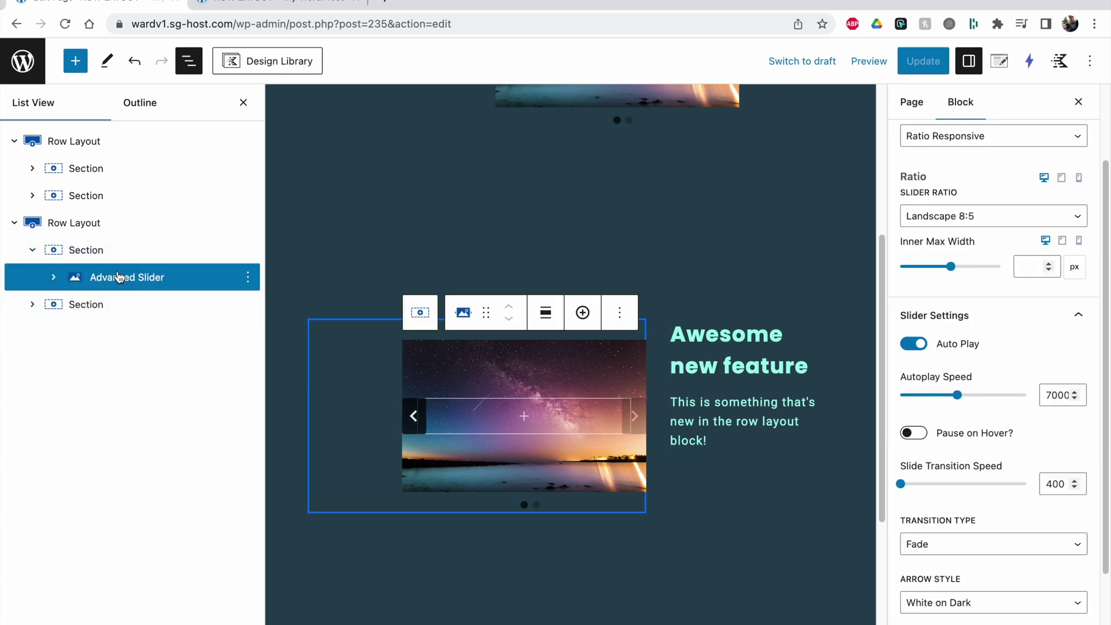
{"action": "left_click", "coordinate": [248, 277]}
{"action": "key", "text": "shift+alt+z"}
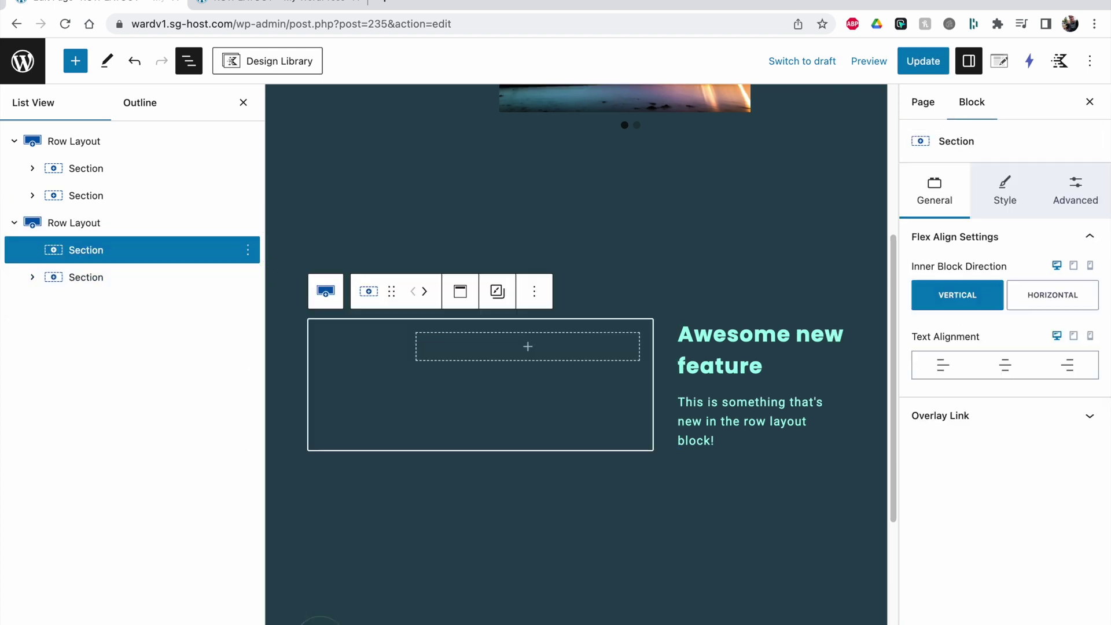
Step: Insert an Image block with the rainbow-lit laptop photo from the Media Library and update the page
{"action": "left_click", "coordinate": [521, 360]}
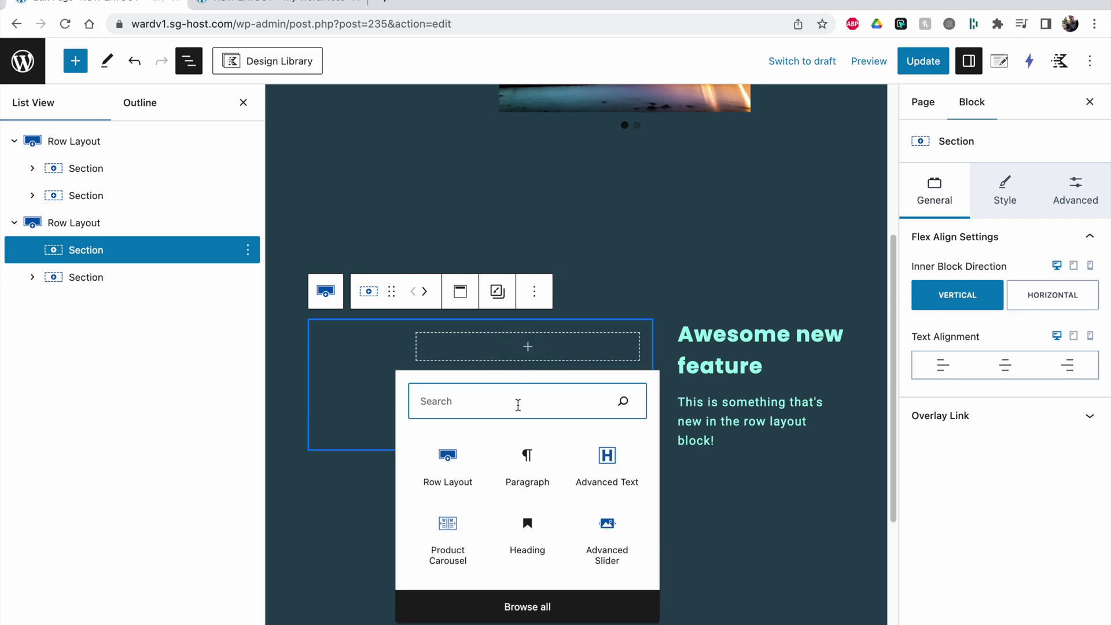
{"action": "type", "text": "image"}
{"action": "left_click", "coordinate": [457, 464]}
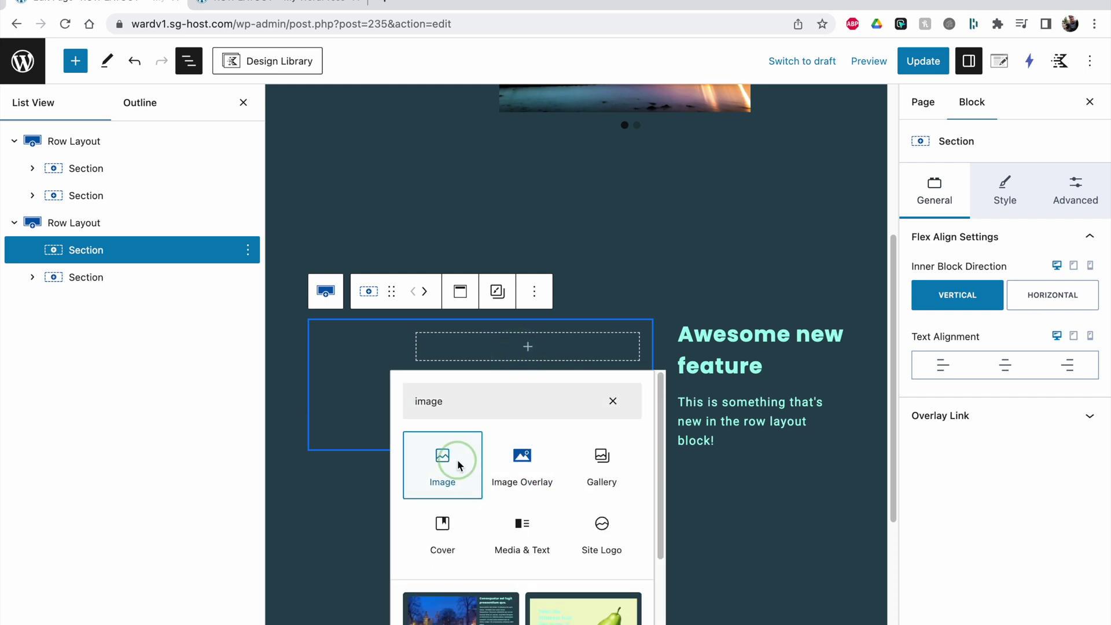
{"action": "left_click", "coordinate": [449, 405]}
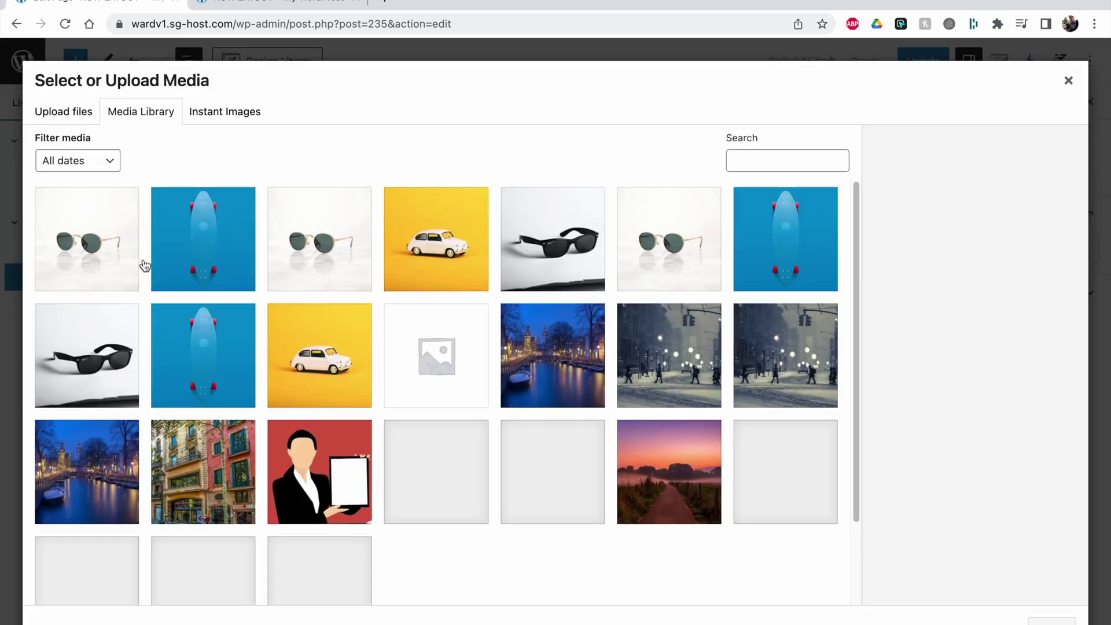
{"action": "scroll", "coordinate": [475, 376], "scroll_direction": "down", "scroll_amount": 2}
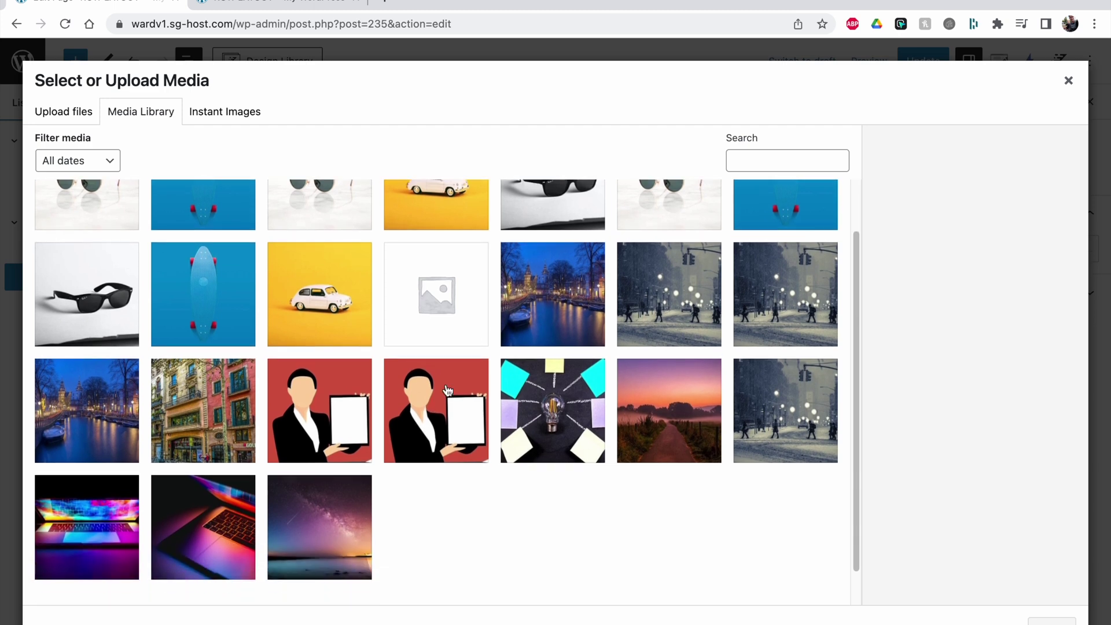
{"action": "left_click", "coordinate": [203, 521]}
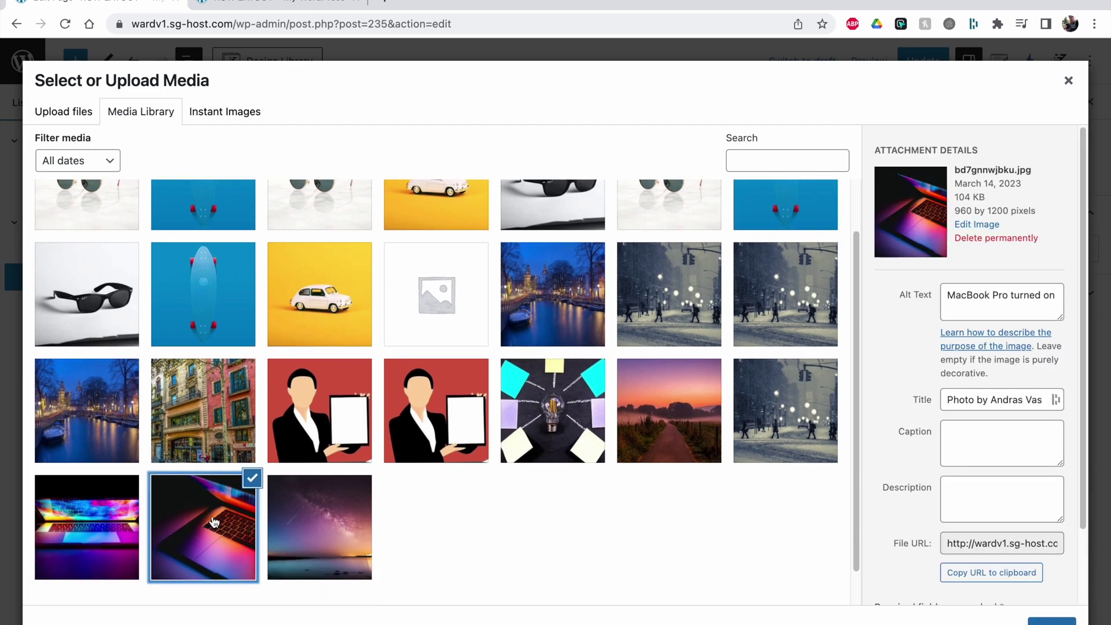
{"action": "left_click", "coordinate": [139, 553]}
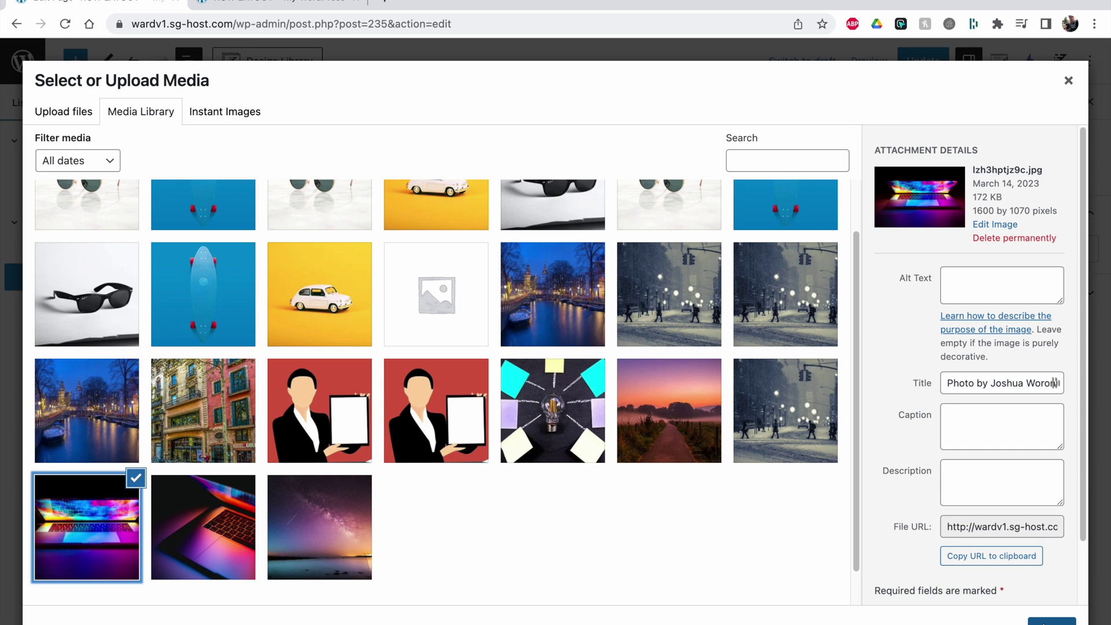
{"action": "left_click", "coordinate": [1052, 619]}
{"action": "left_click", "coordinate": [923, 61]}
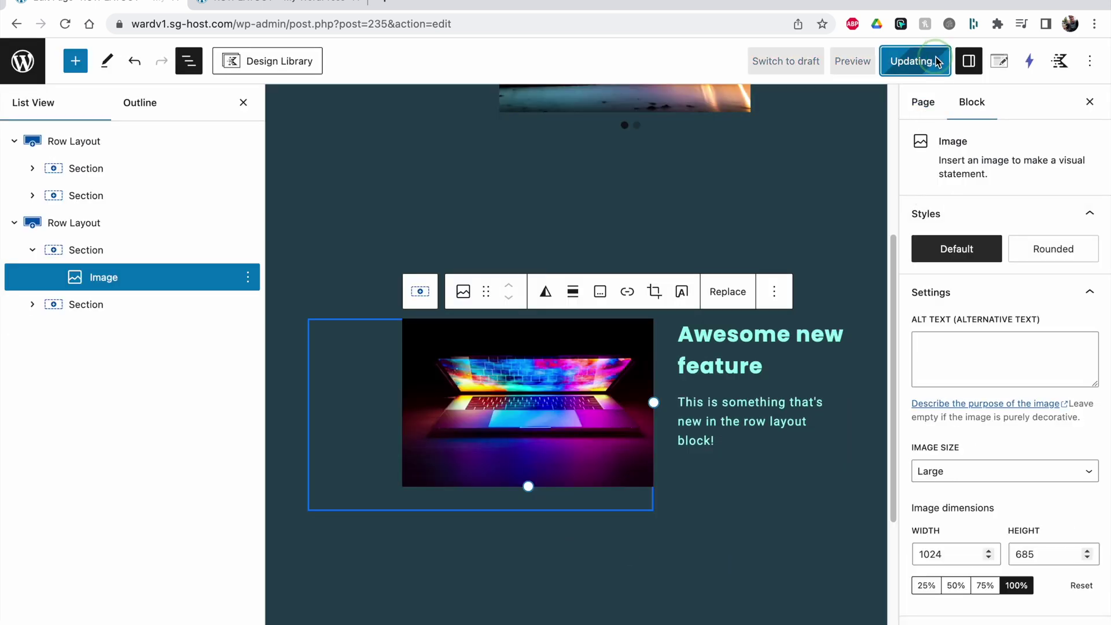
{"action": "left_click", "coordinate": [283, 4]}
{"action": "left_click", "coordinate": [65, 24]}
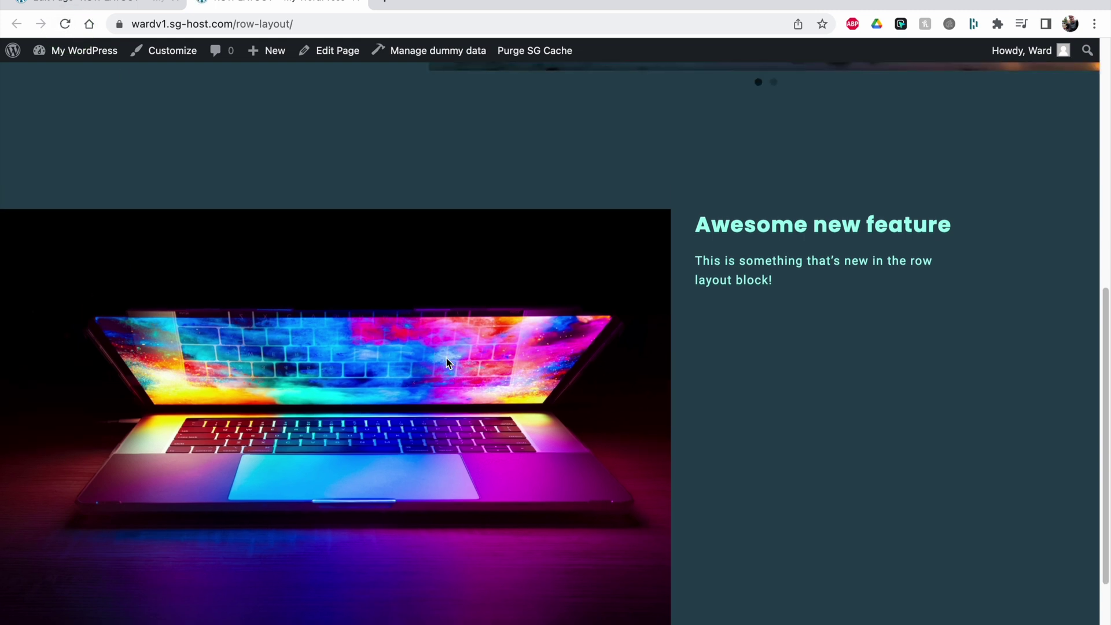
{"action": "scroll", "coordinate": [278, 502], "scroll_direction": "down", "scroll_amount": 2}
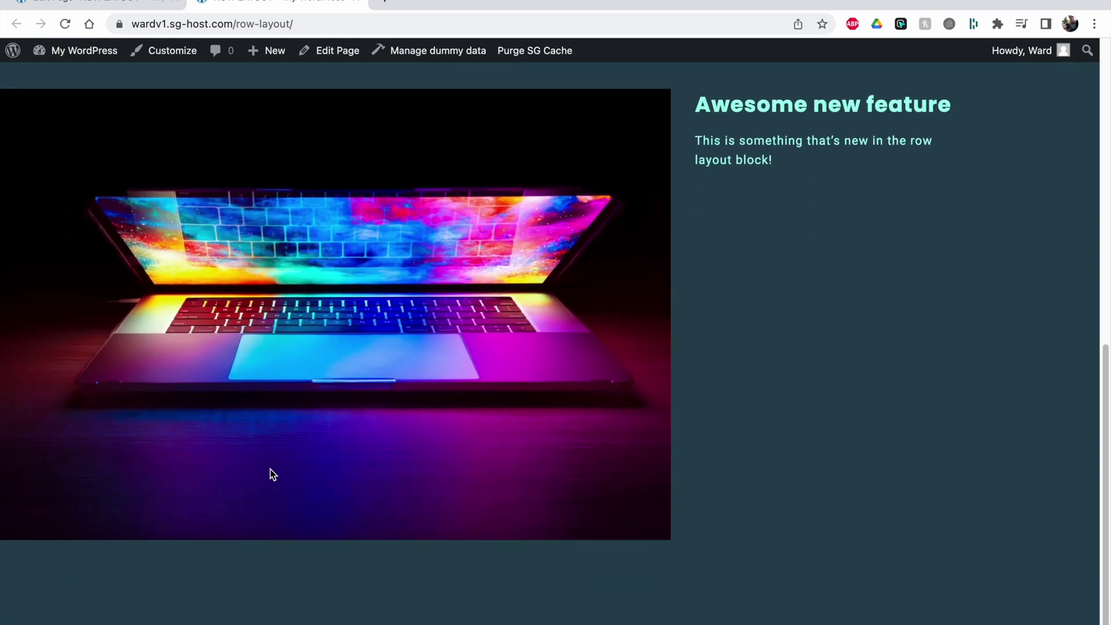
{"action": "scroll", "coordinate": [321, 341], "scroll_direction": "up", "scroll_amount": 1}
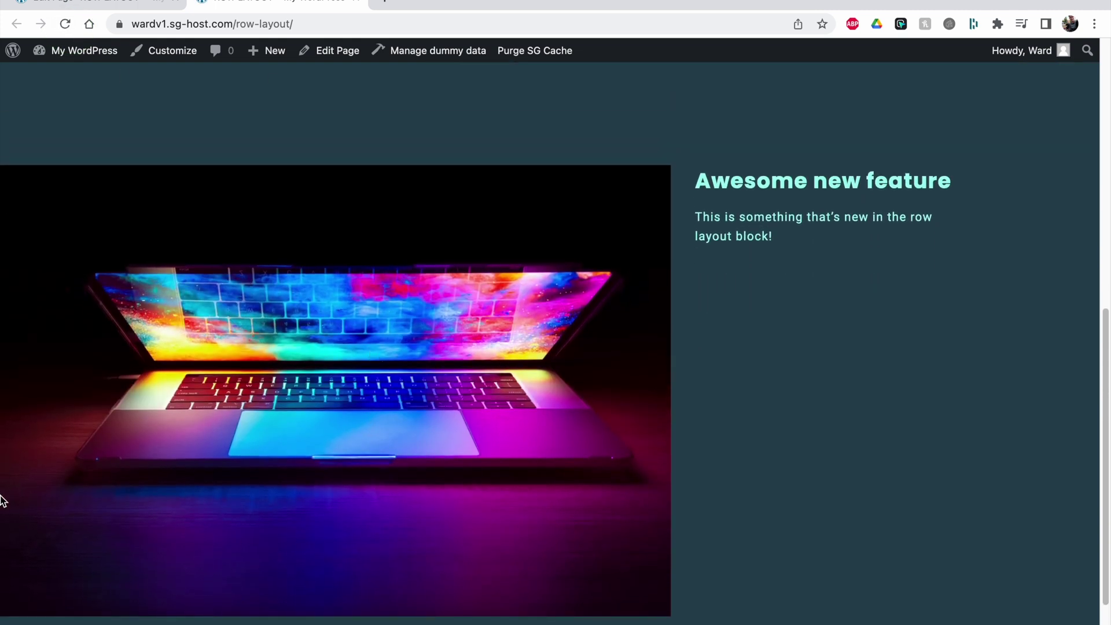
{"action": "scroll", "coordinate": [246, 515], "scroll_direction": "up", "scroll_amount": 8}
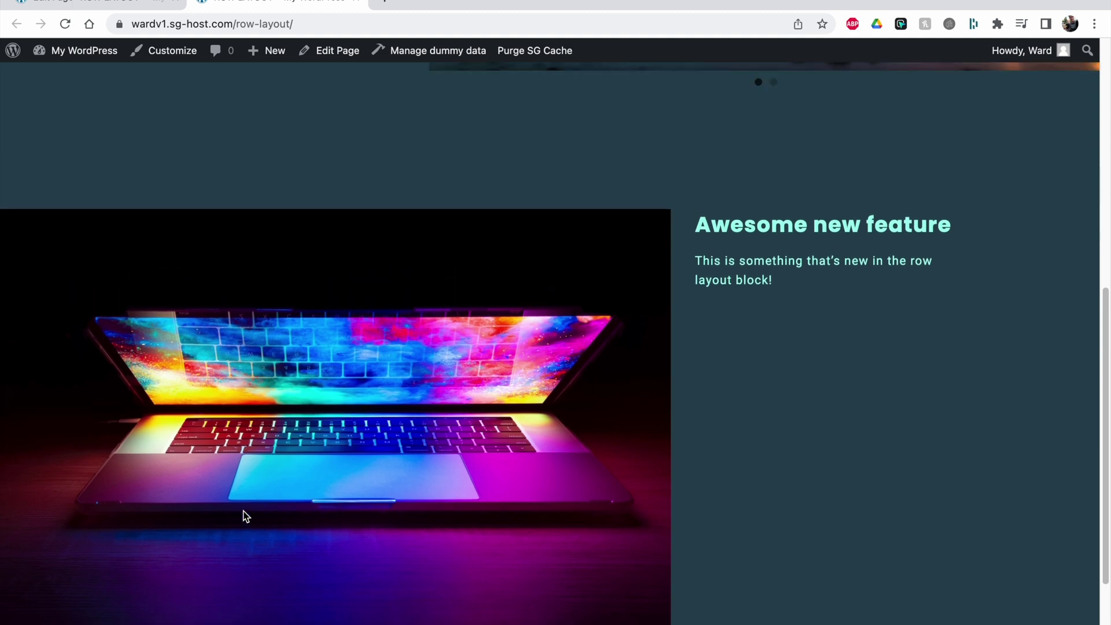
{"action": "scroll", "coordinate": [246, 517], "scroll_direction": "down", "scroll_amount": 1}
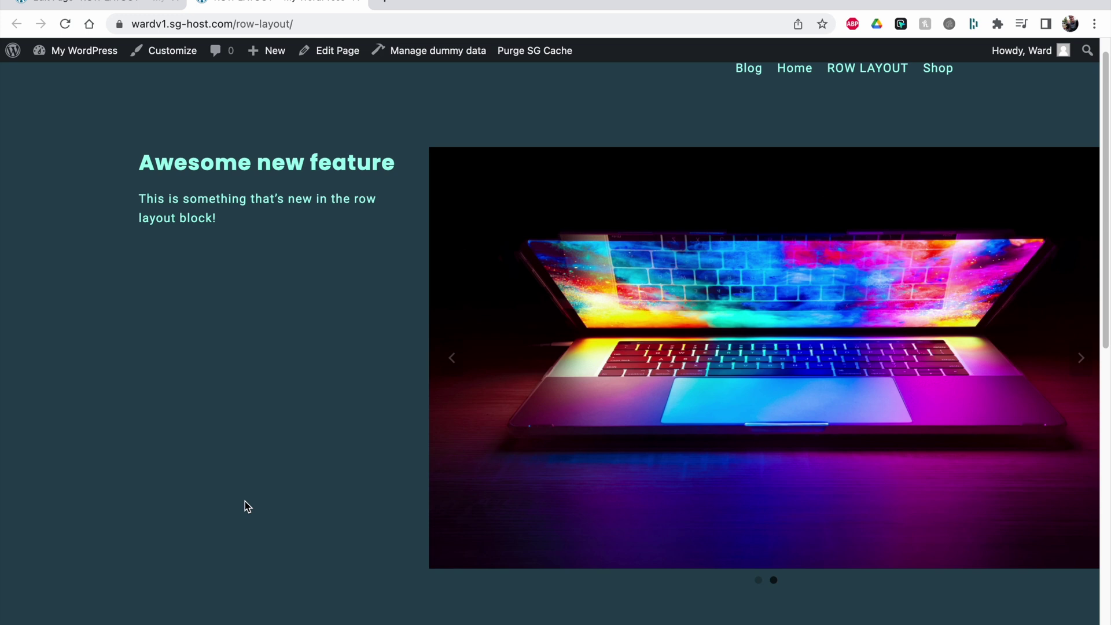
{"action": "scroll", "coordinate": [245, 504], "scroll_direction": "up", "scroll_amount": 1}
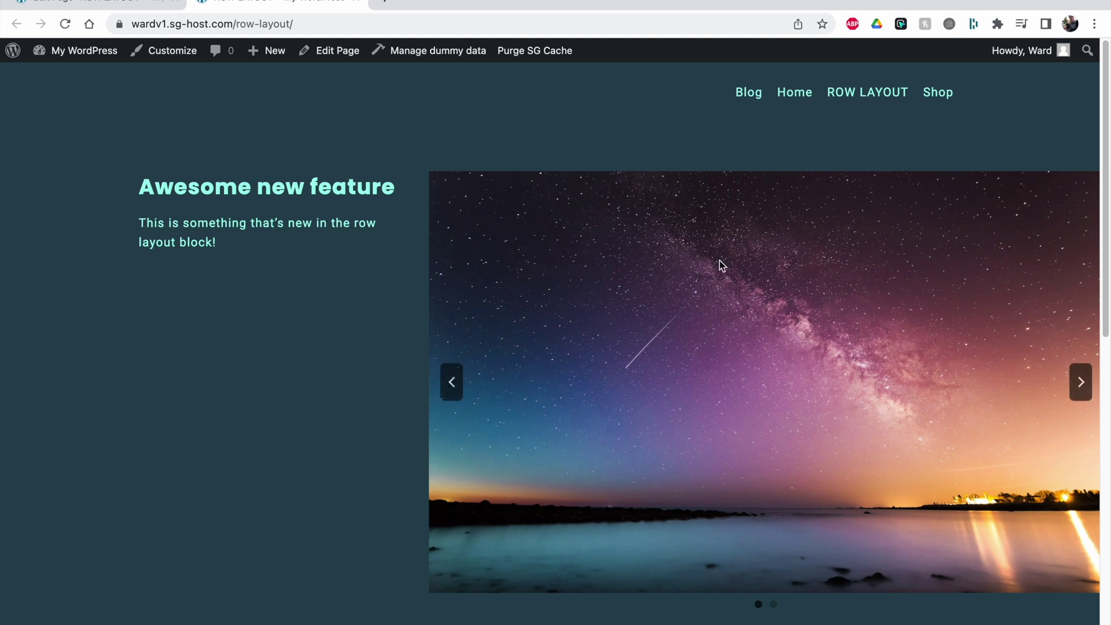
{"action": "scroll", "coordinate": [720, 260], "scroll_direction": "down", "scroll_amount": 1}
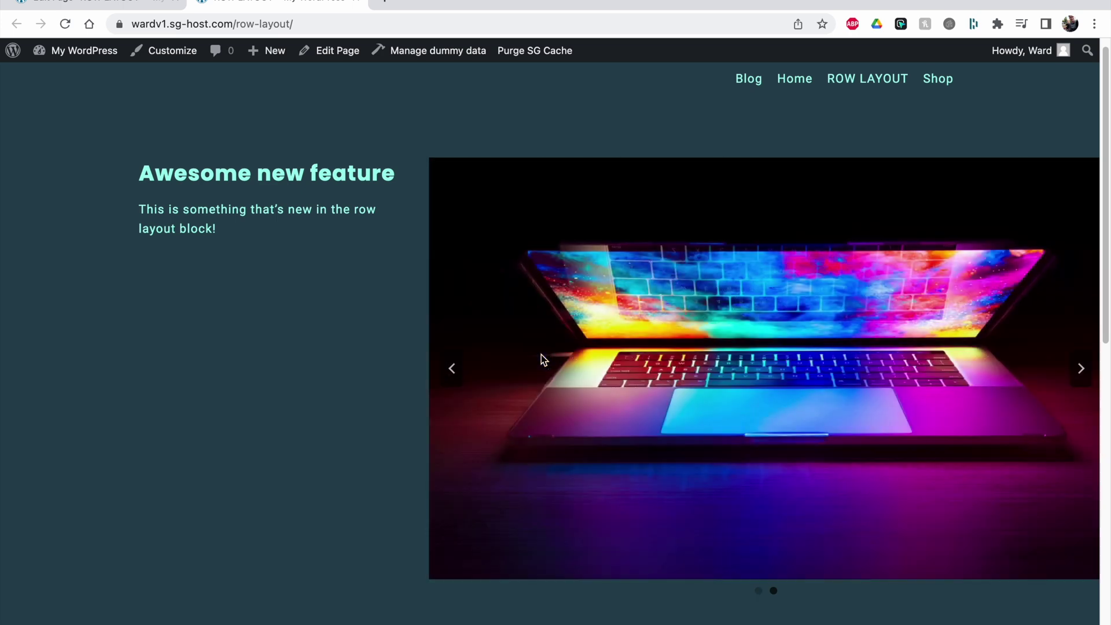
{"action": "scroll", "coordinate": [541, 355], "scroll_direction": "down", "scroll_amount": 1}
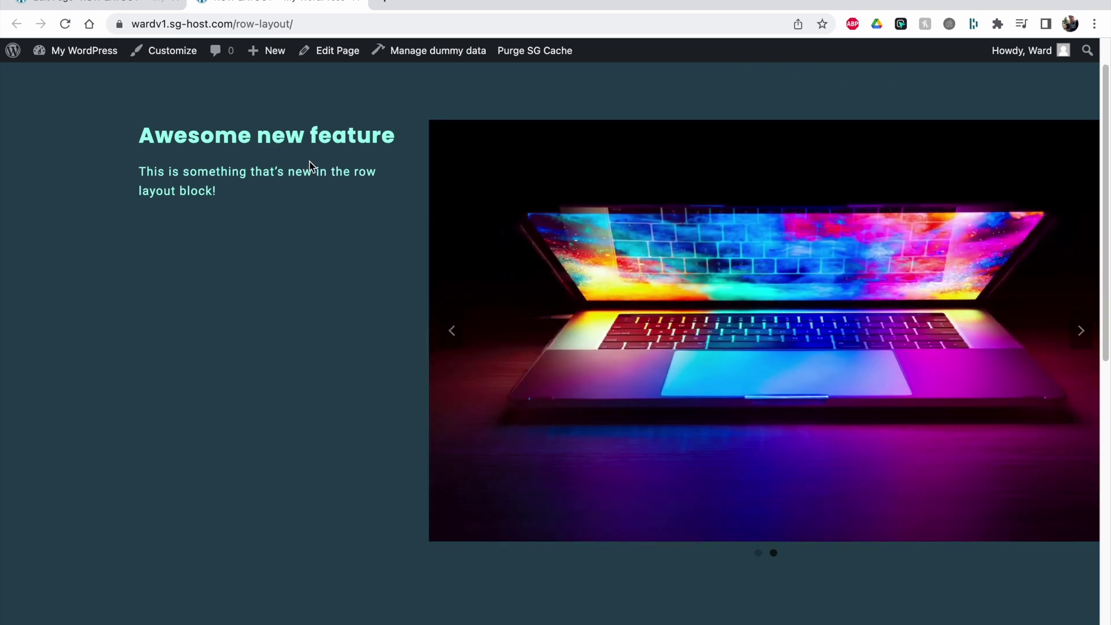
{"action": "left_click", "coordinate": [96, 5]}
Step: Set the upper Row Layout's alignment to Full width
{"action": "left_click", "coordinate": [56, 231]}
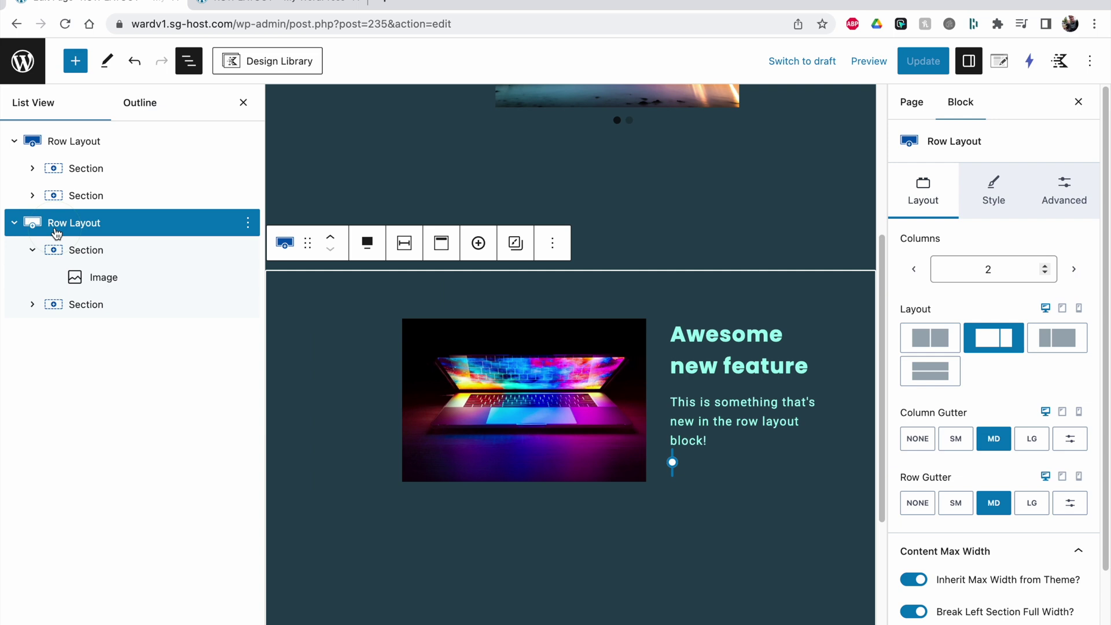
{"action": "left_click", "coordinate": [363, 264]}
{"action": "left_click", "coordinate": [365, 296]}
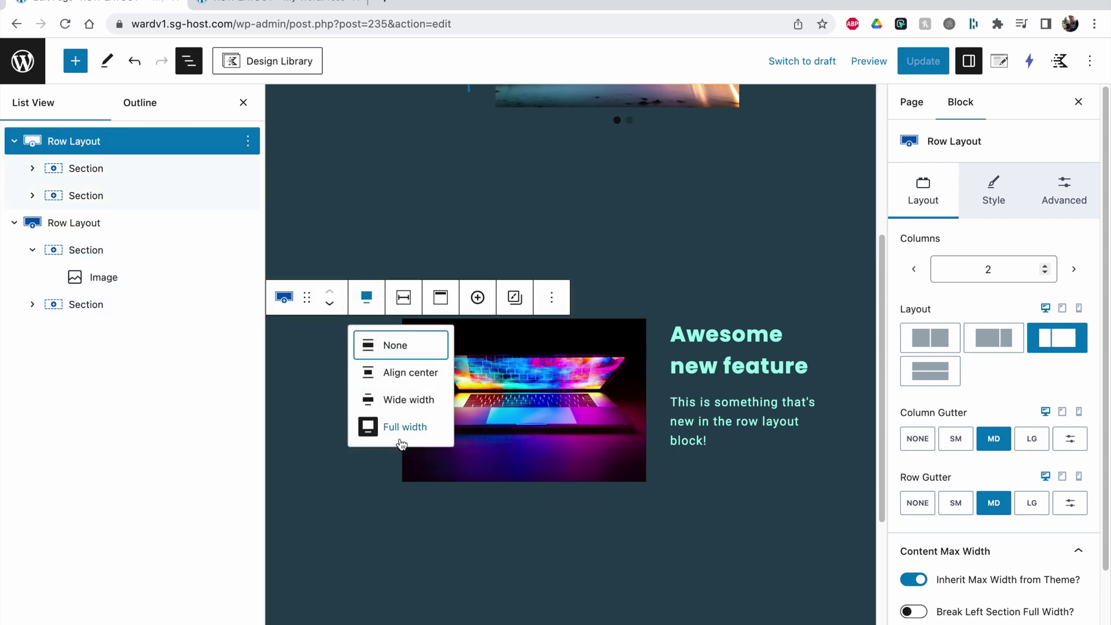
{"action": "left_click", "coordinate": [405, 428]}
Step: Check the lower Row Layout's alignment choices without changing them and open its Content Max Width settings
{"action": "scroll", "coordinate": [977, 347], "scroll_direction": "down", "scroll_amount": 1}
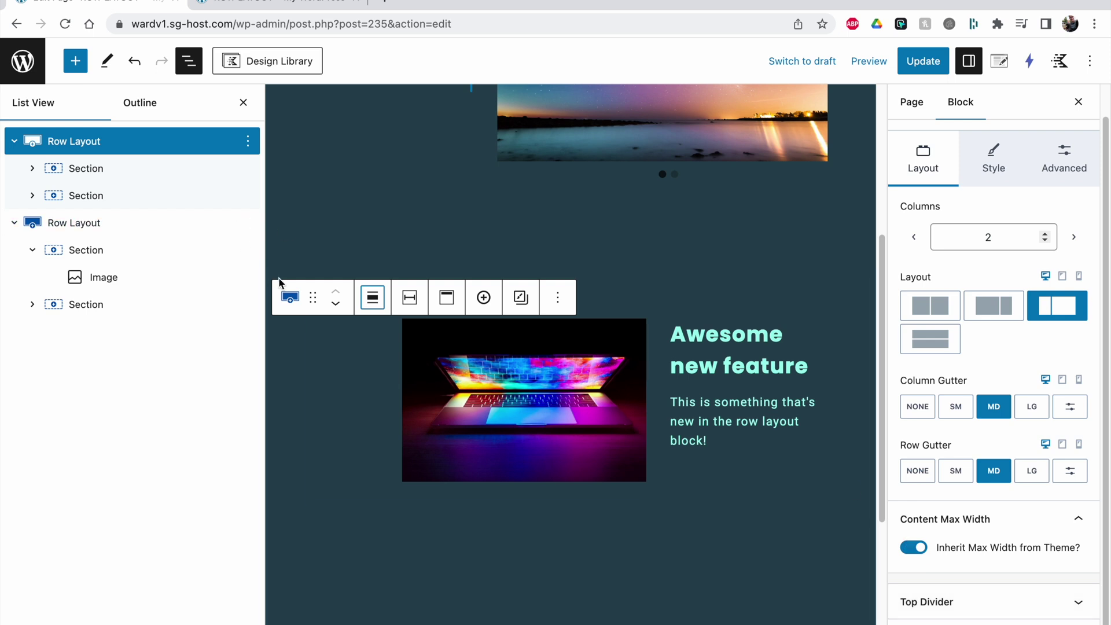
{"action": "left_click", "coordinate": [74, 222]}
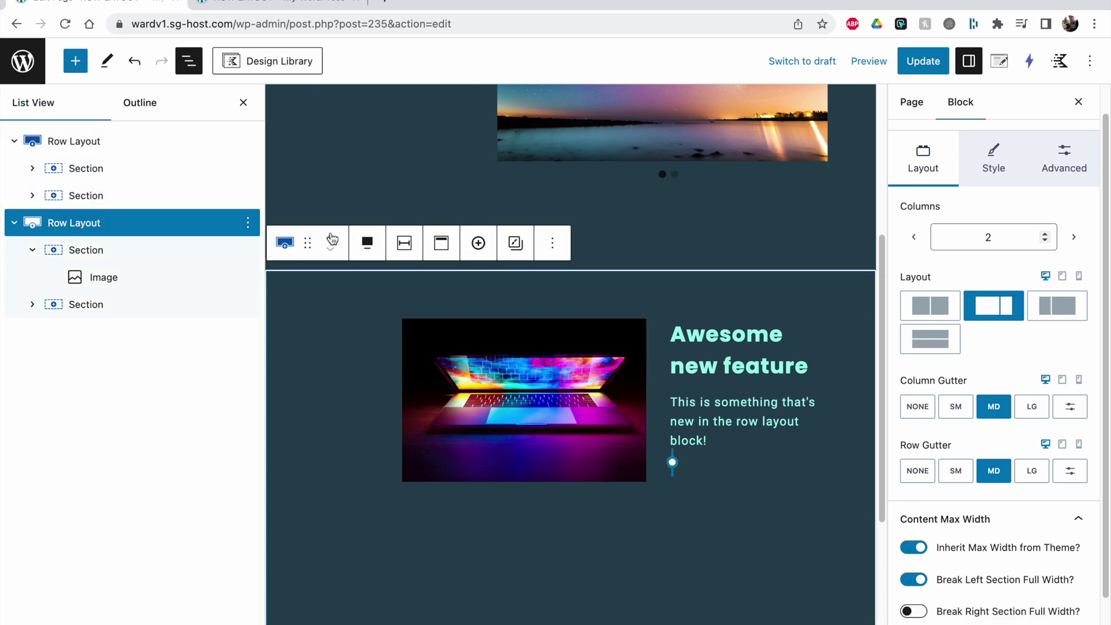
{"action": "left_click", "coordinate": [368, 243]}
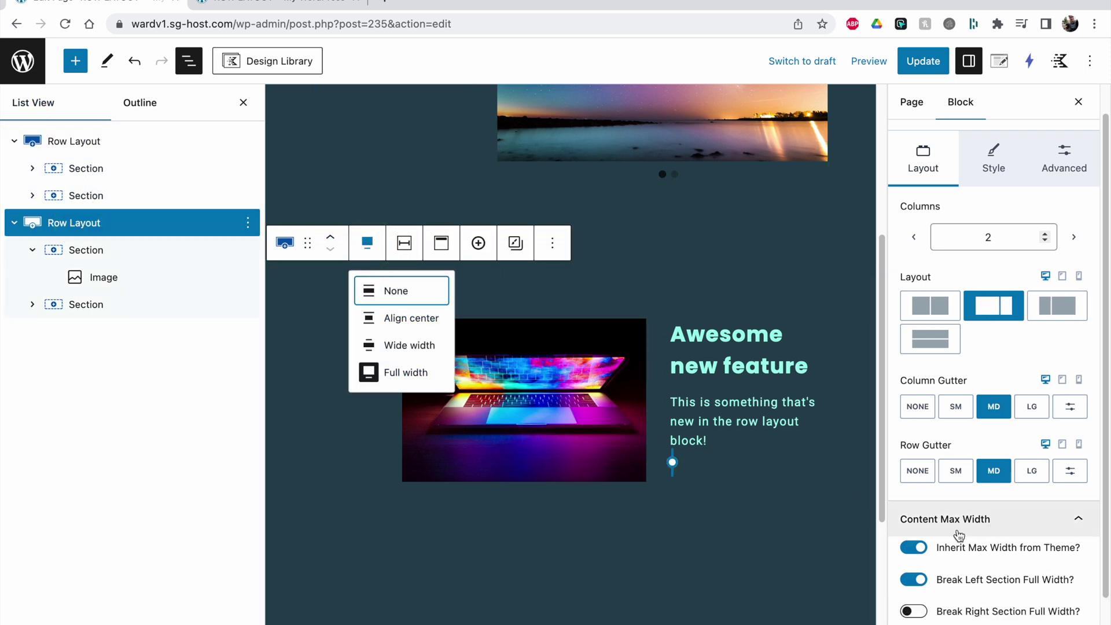
{"action": "left_click", "coordinate": [926, 521]}
{"action": "left_click", "coordinate": [908, 552]}
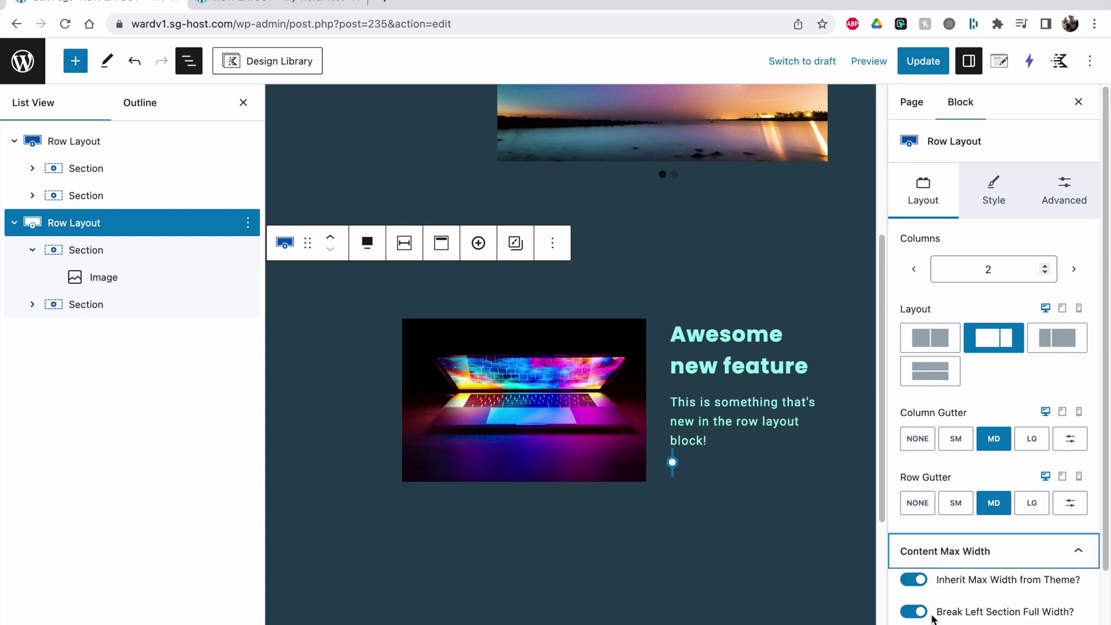
{"action": "scroll", "coordinate": [994, 348], "scroll_direction": "down", "scroll_amount": 1}
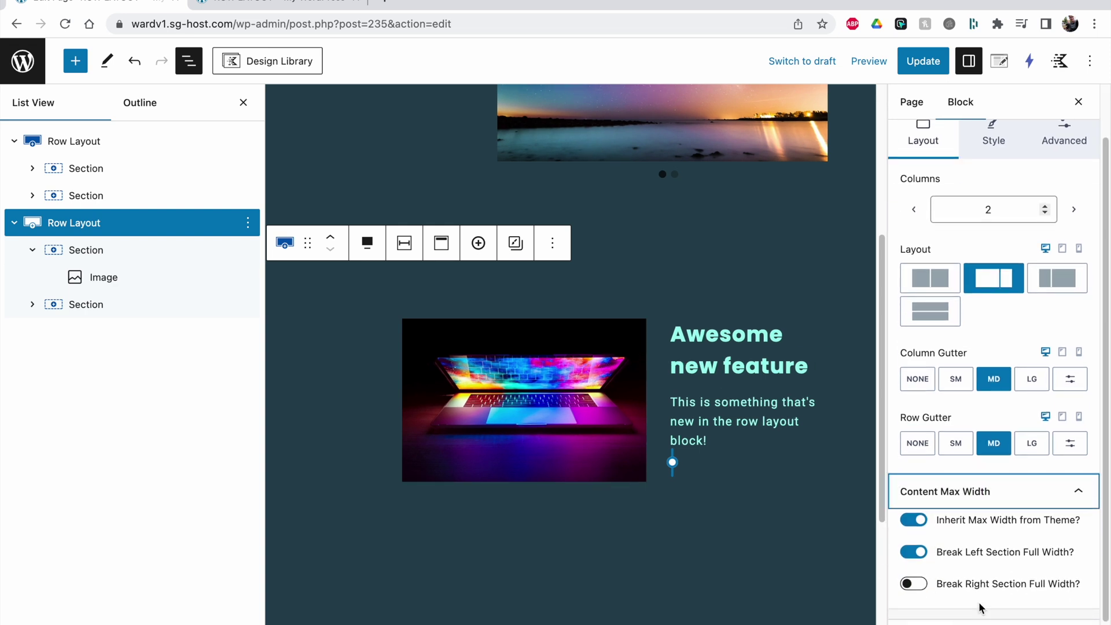